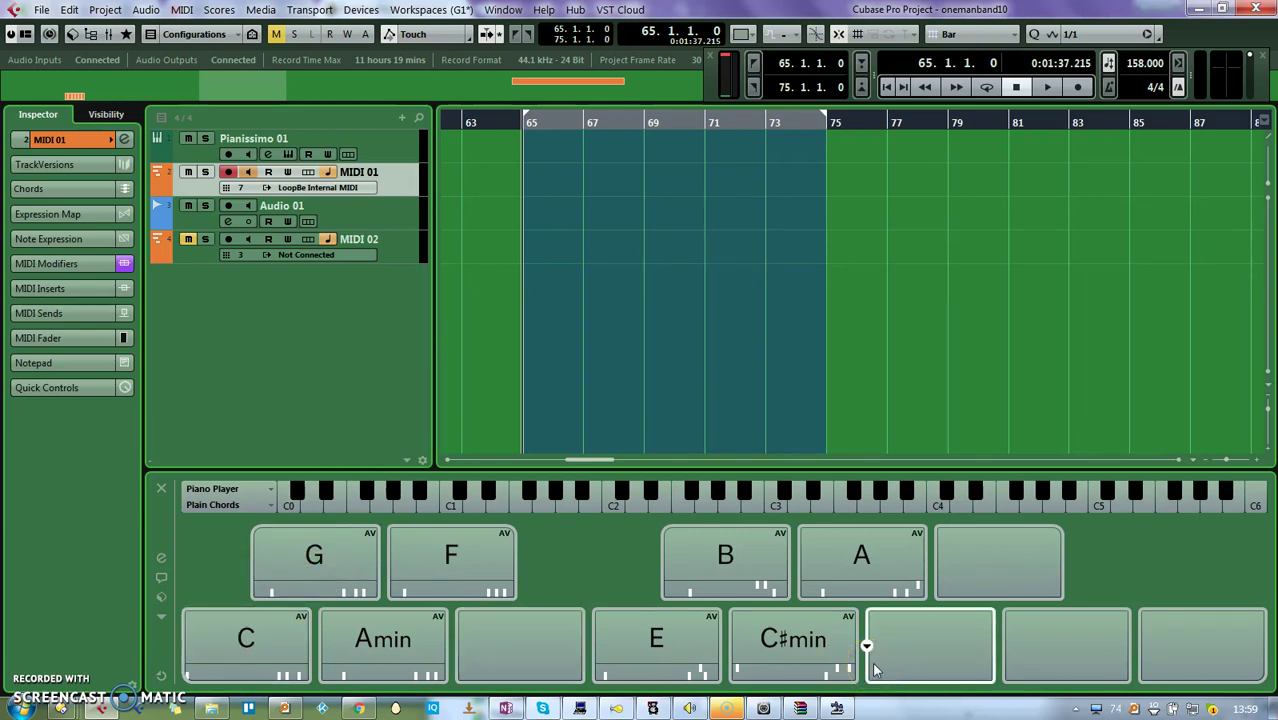
- Switch to One Man Band, trigger the G chord pad in Cubase, and bring up Chordmaps
click(579, 708)
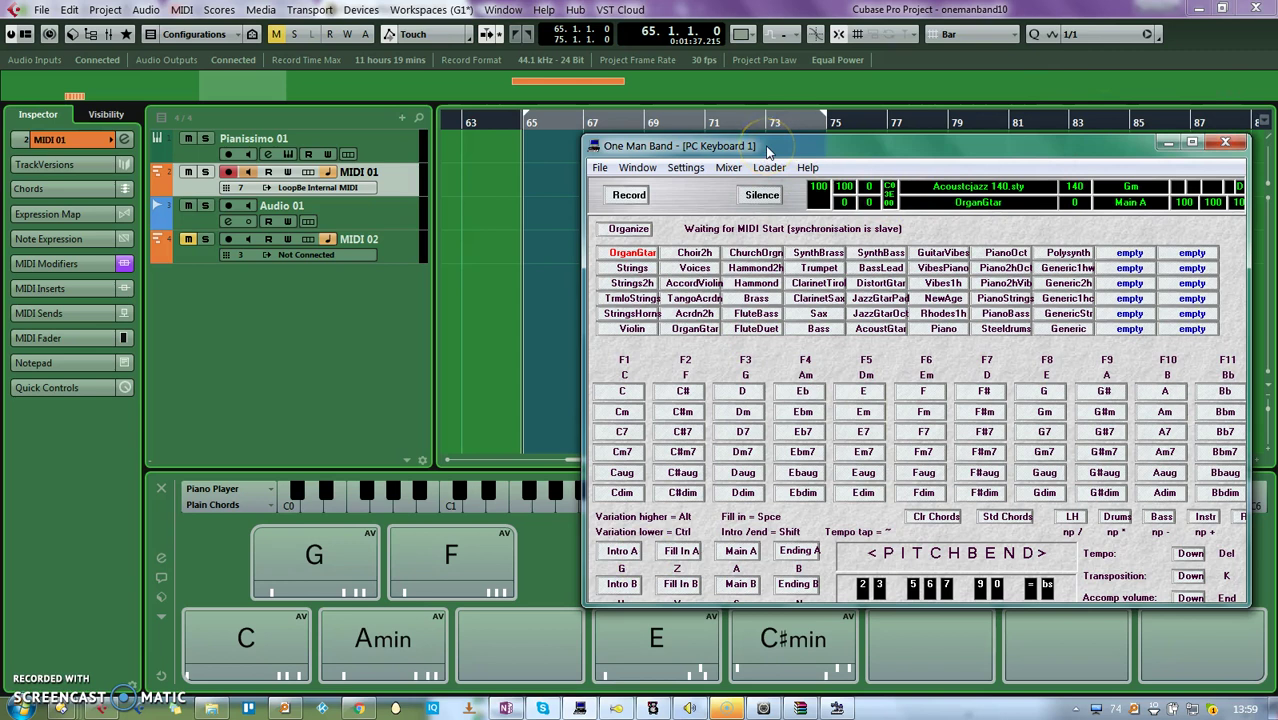
click(313, 553)
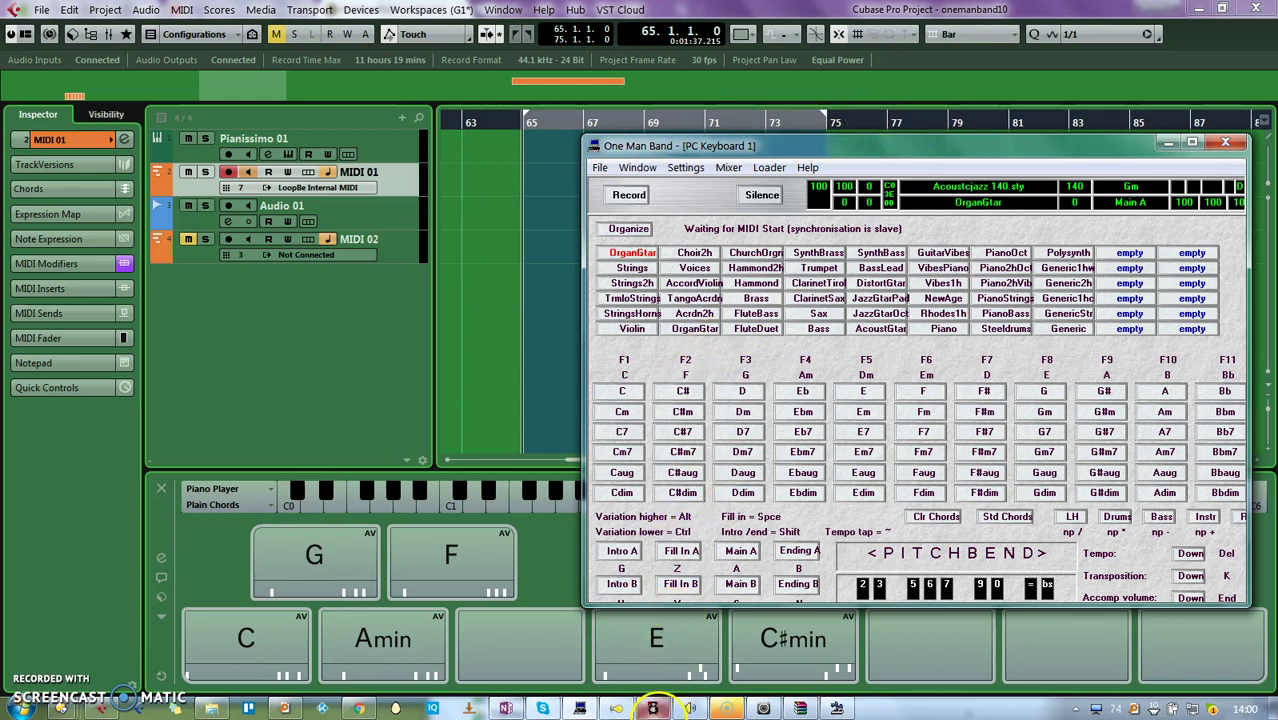
click(652, 708)
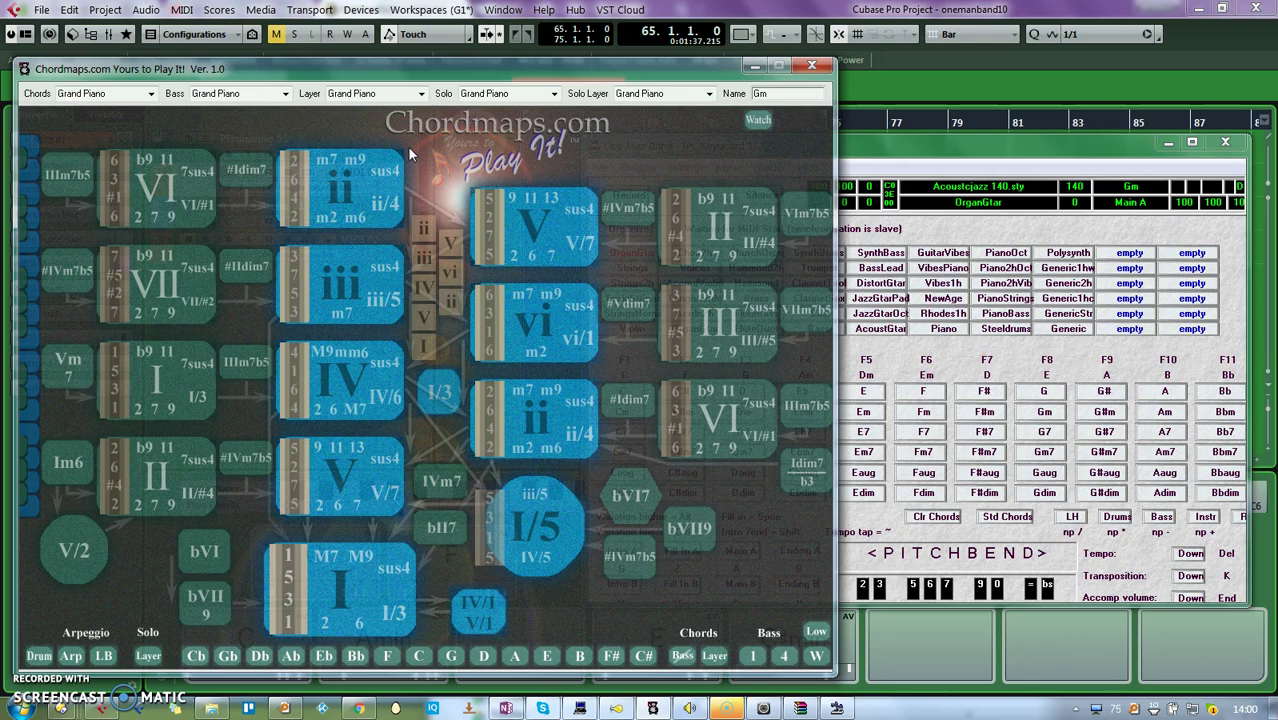
- Review the OneNote entry and Chrome download page for Putzlowitsch's Vista MIDI Mapper, and the plw-vista-midi-mapper_0_93.zip archive in WinRAR
click(507, 708)
click(762, 66)
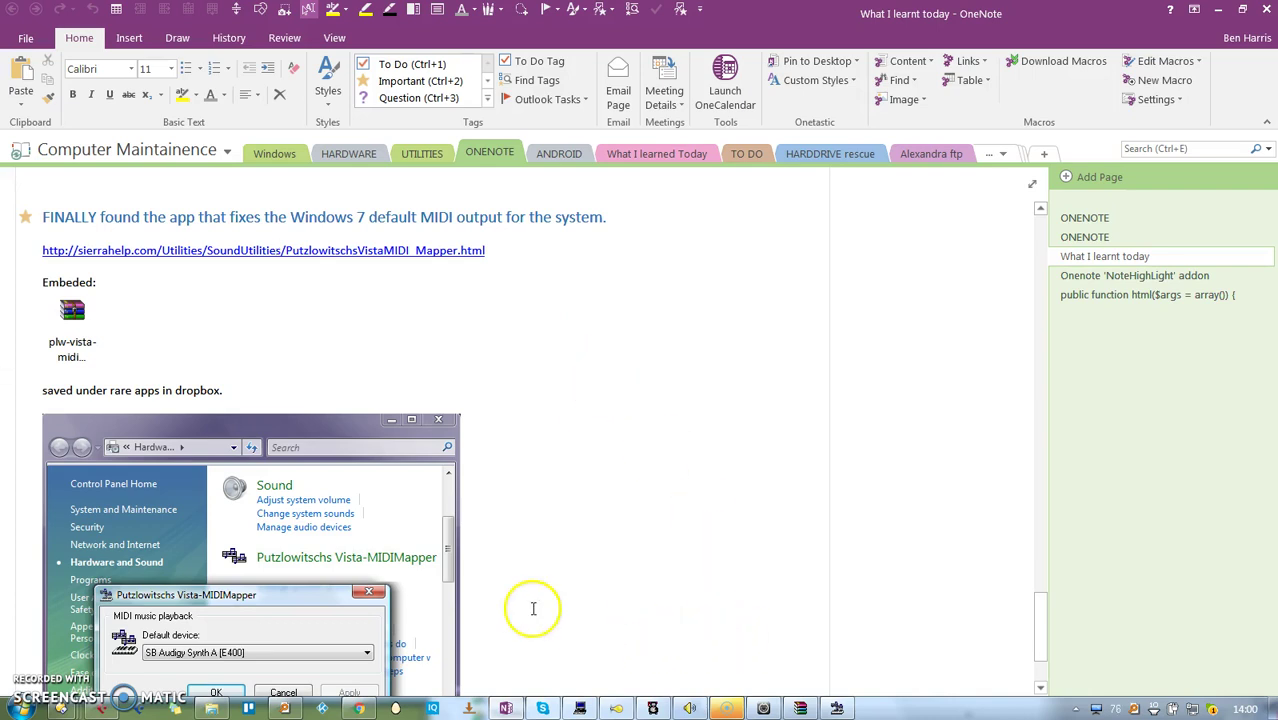
click(358, 708)
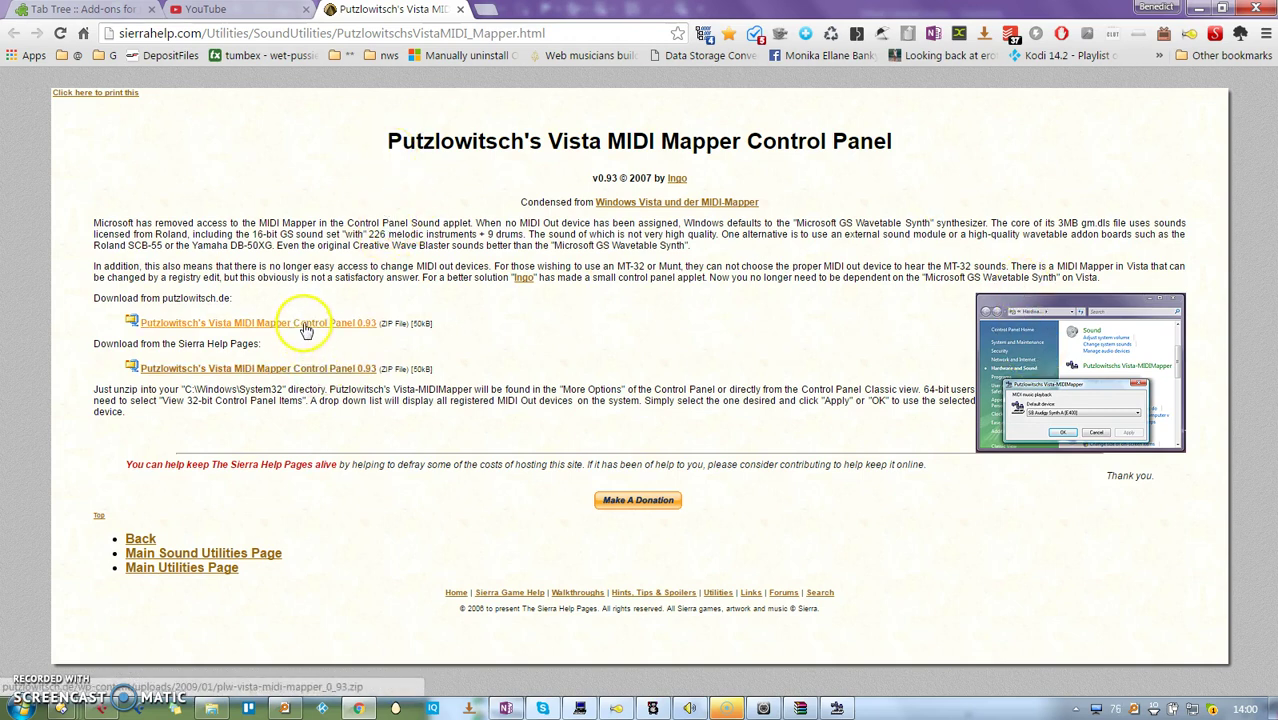
click(800, 708)
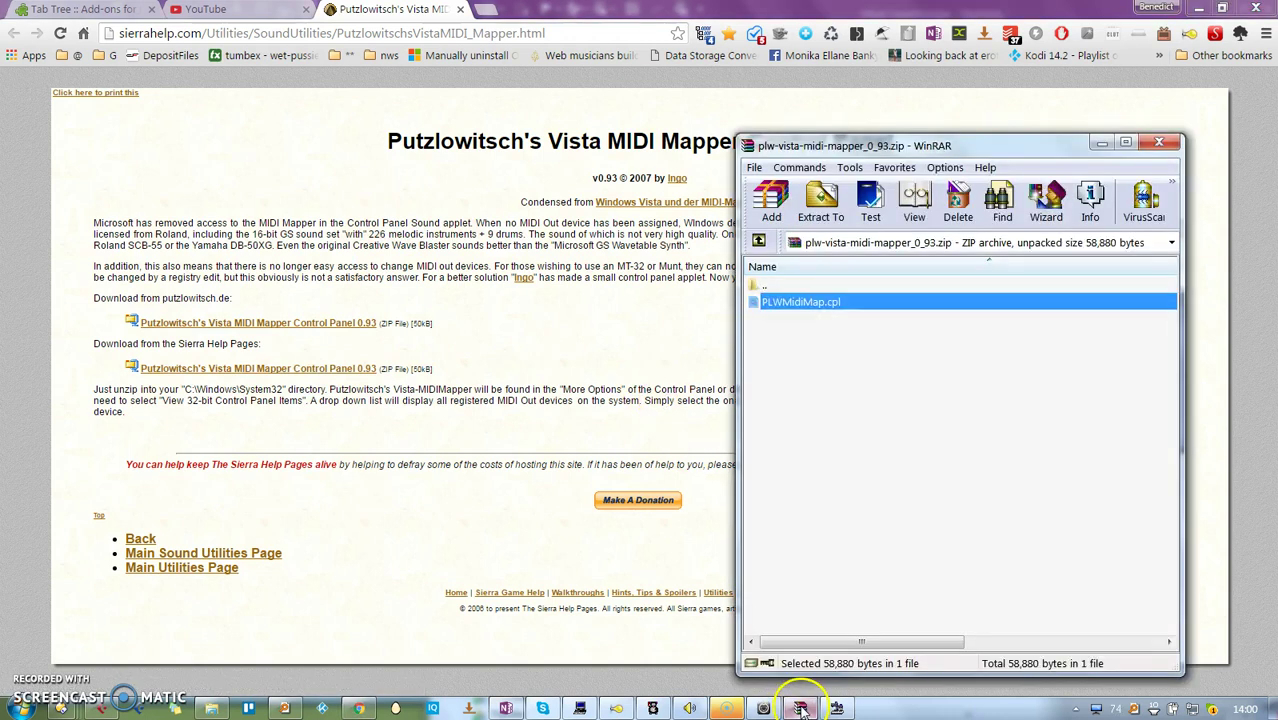
- Examine the default device choices in Putzlowitschs Vista-MIDIMapper and compare them with the loopback ports in loopMIDI
click(845, 708)
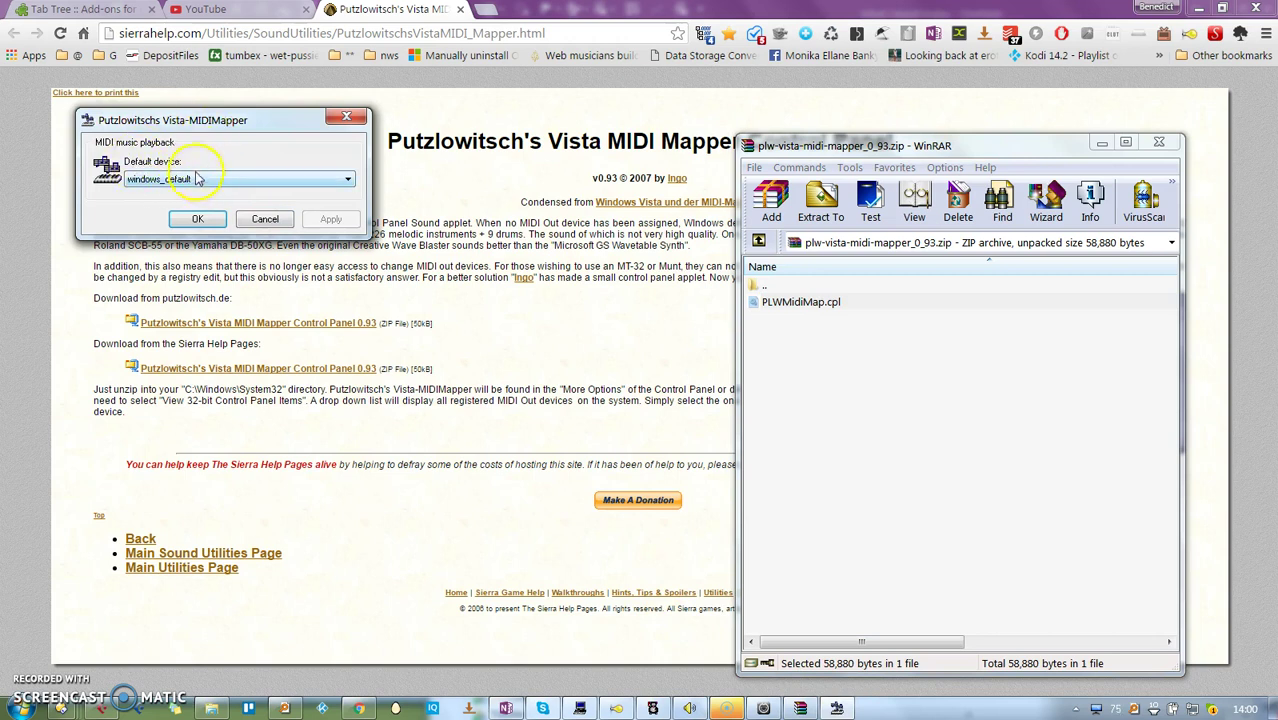
click(195, 178)
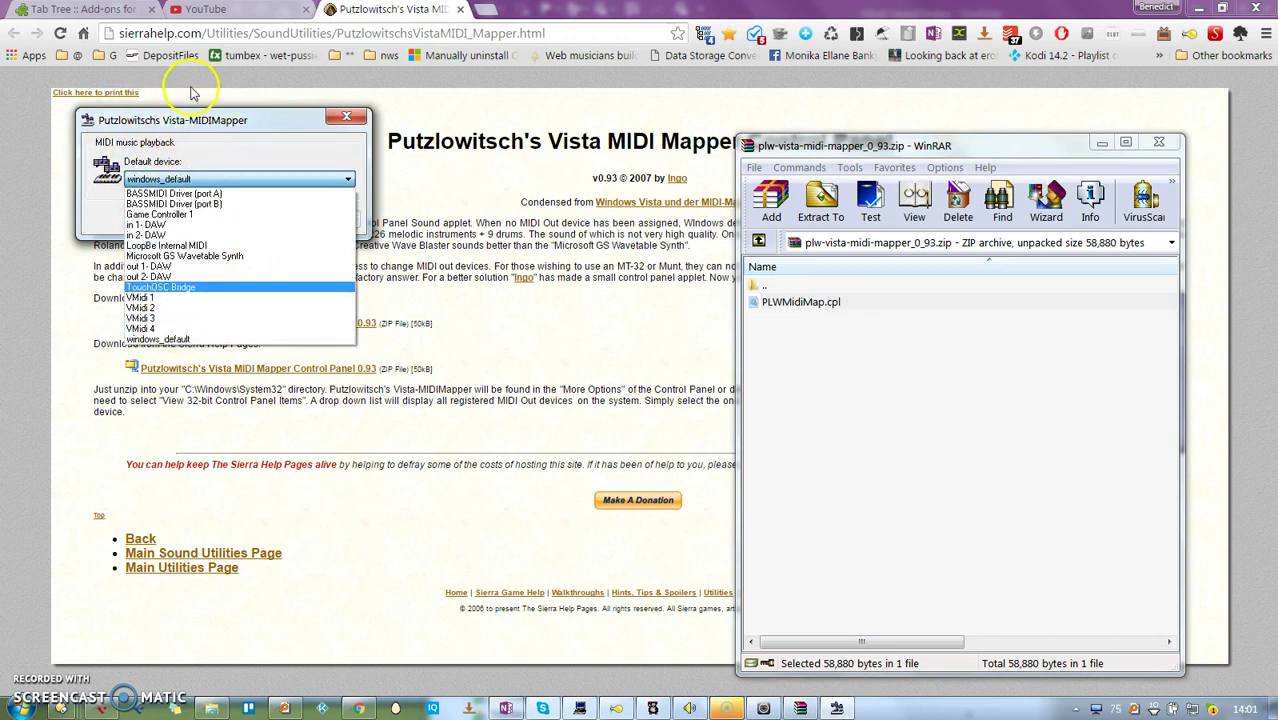
click(191, 90)
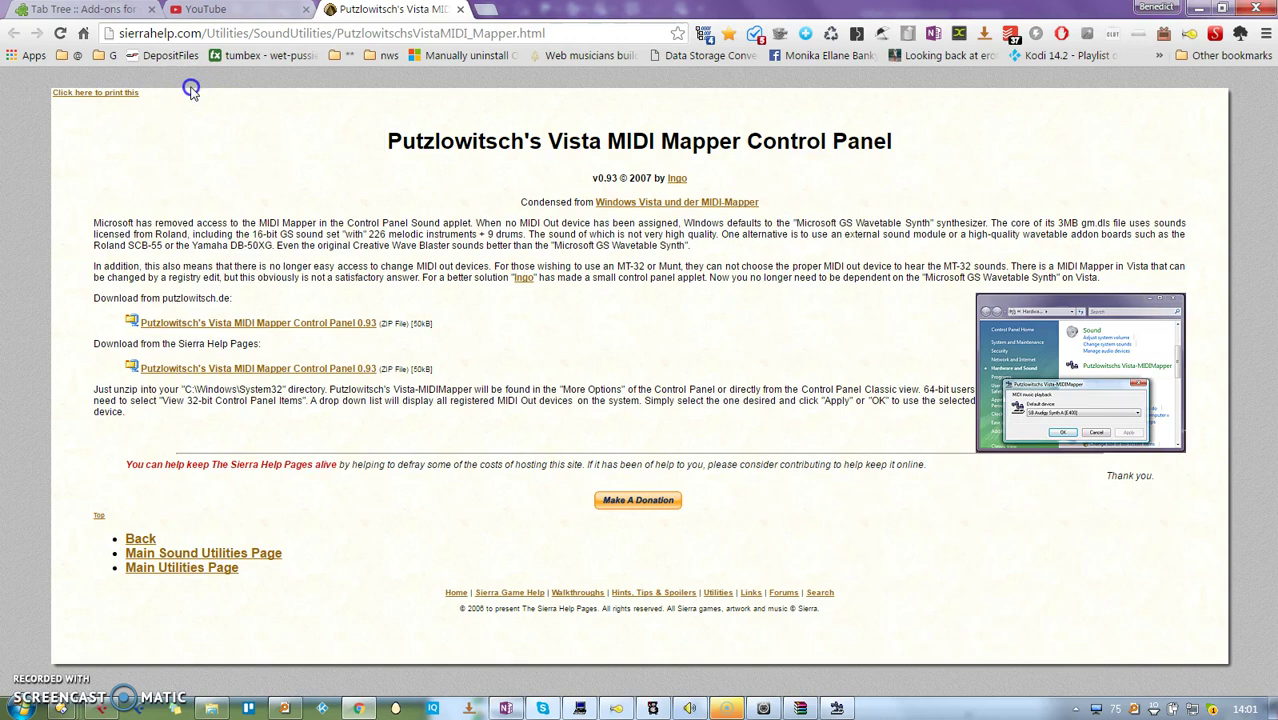
click(837, 708)
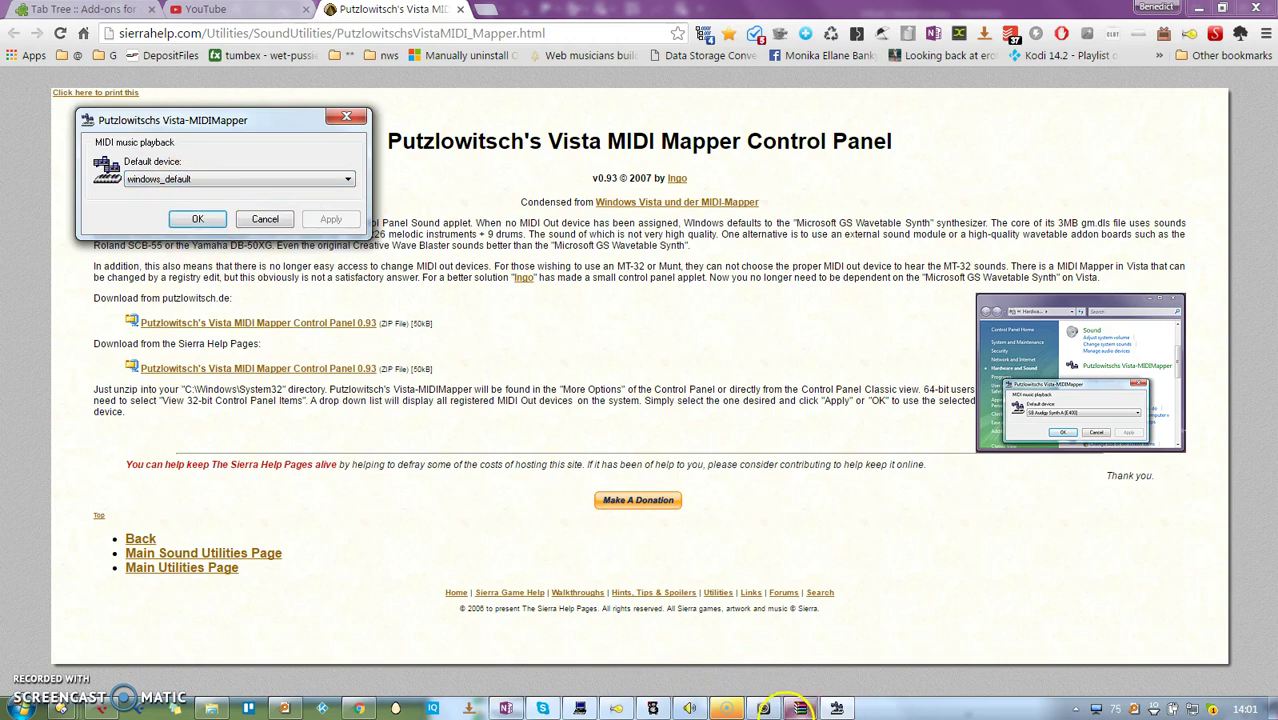
click(763, 708)
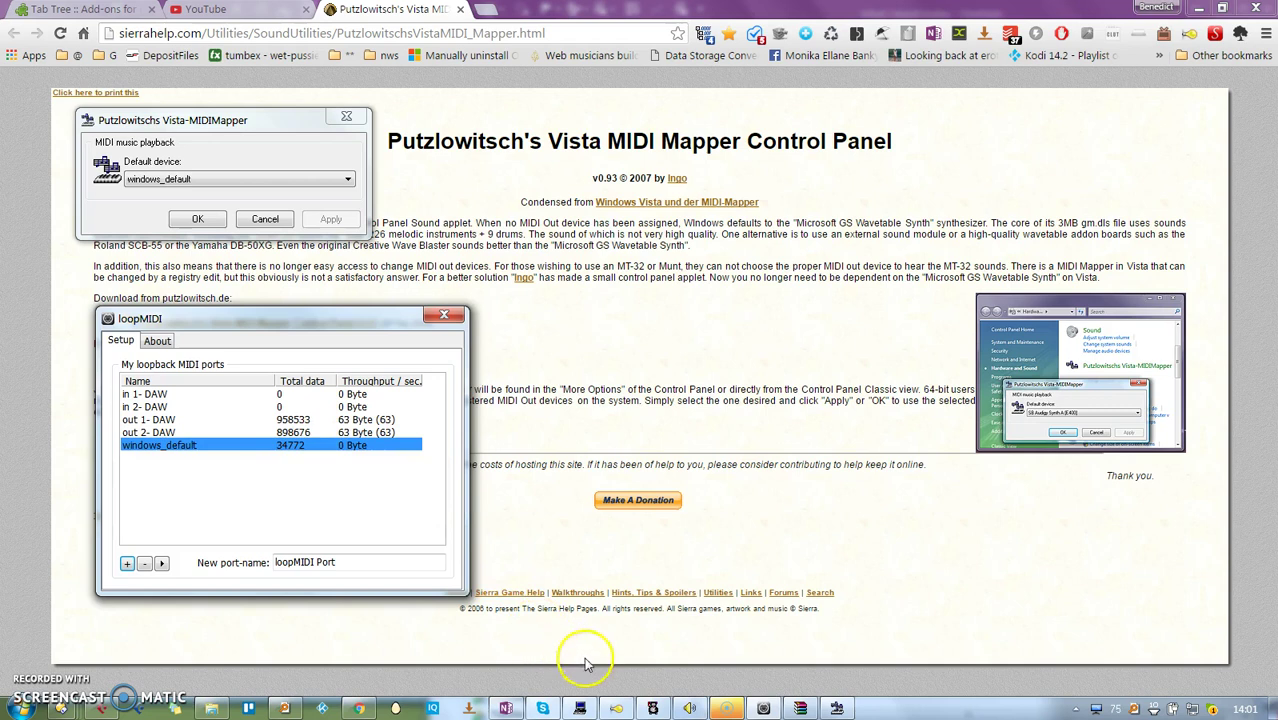
- Switch to Chordmaps, return to the Cubase project, and minimize the Chordmaps window
click(650, 706)
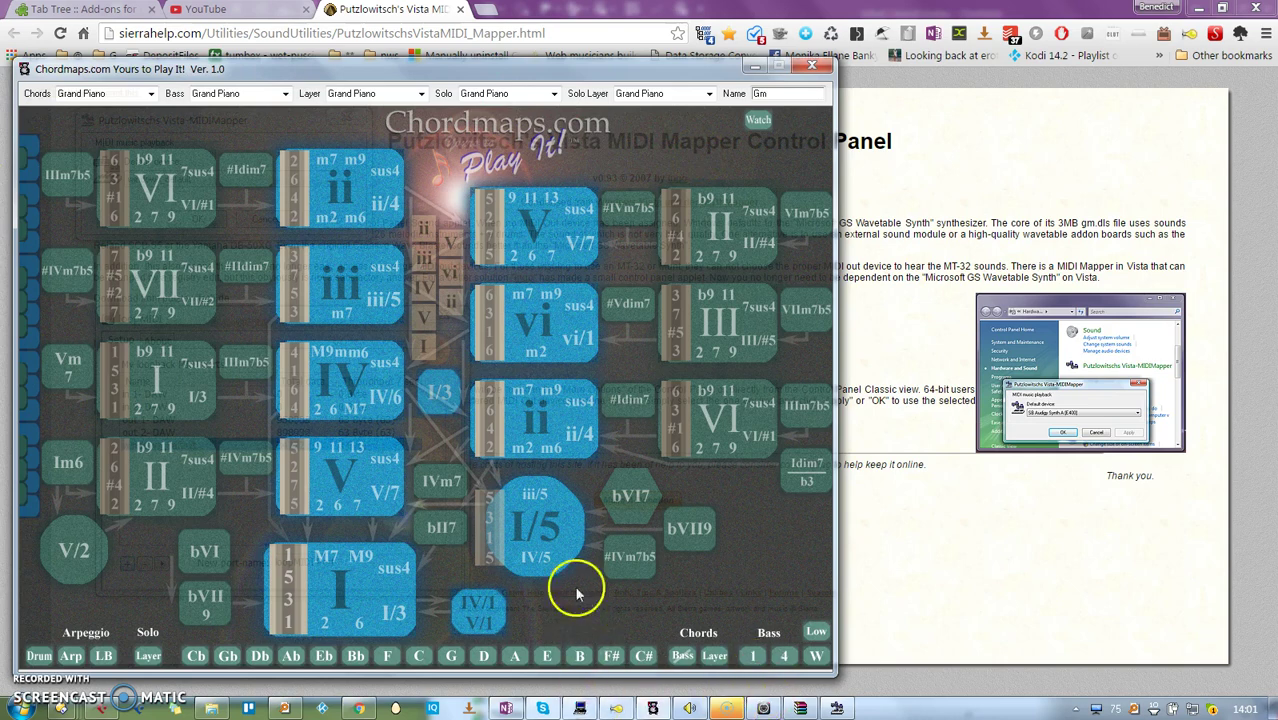
click(102, 707)
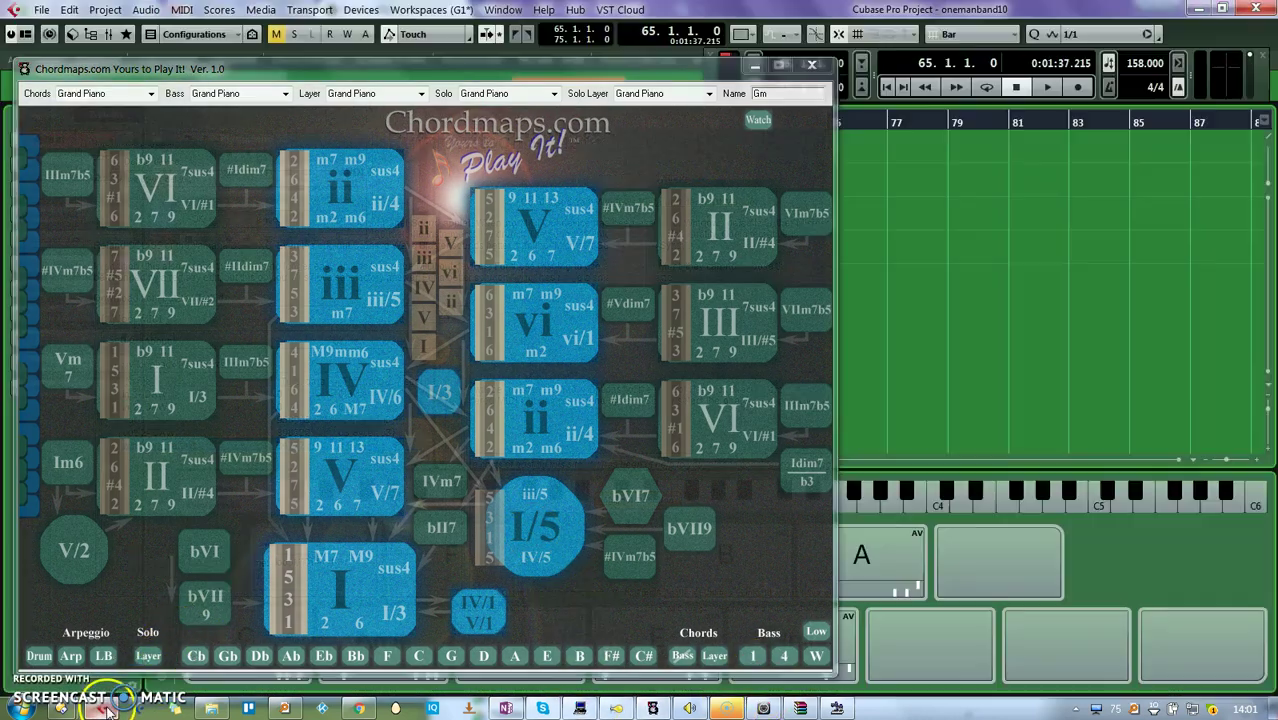
click(754, 65)
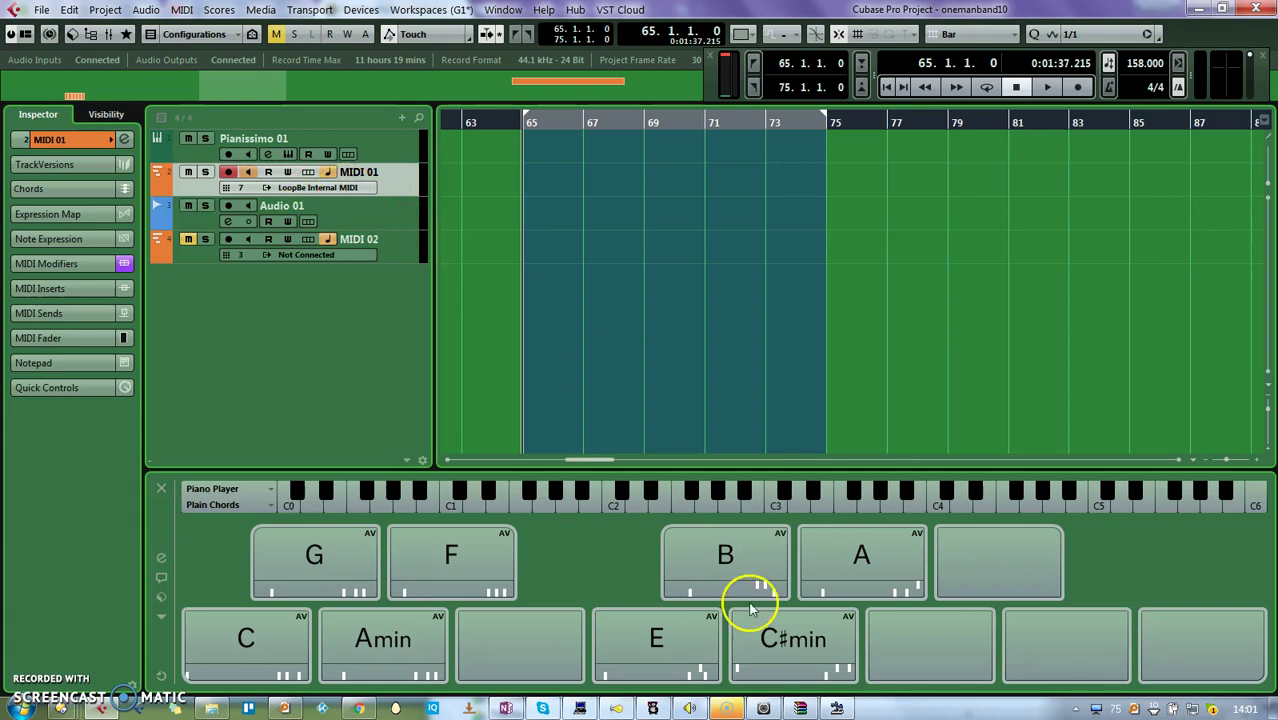
- Switch to One Man Band and examine which device is selected for MIDI In
click(578, 708)
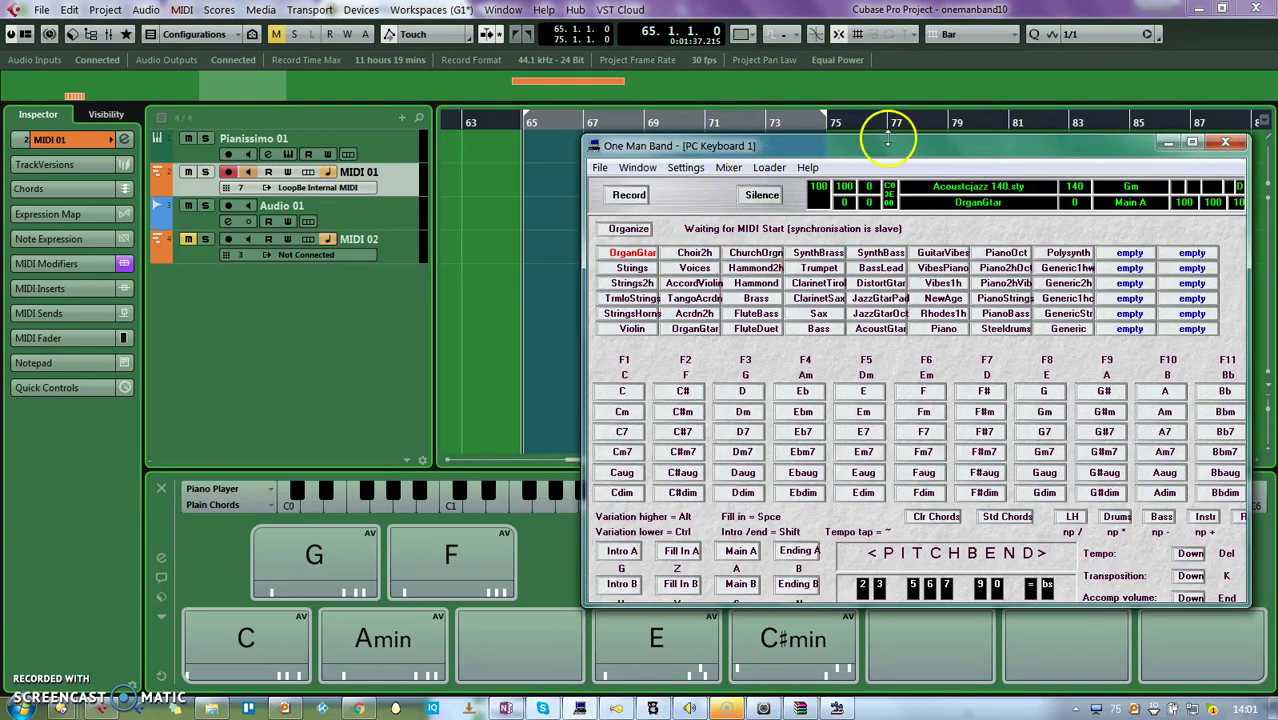
click(681, 170)
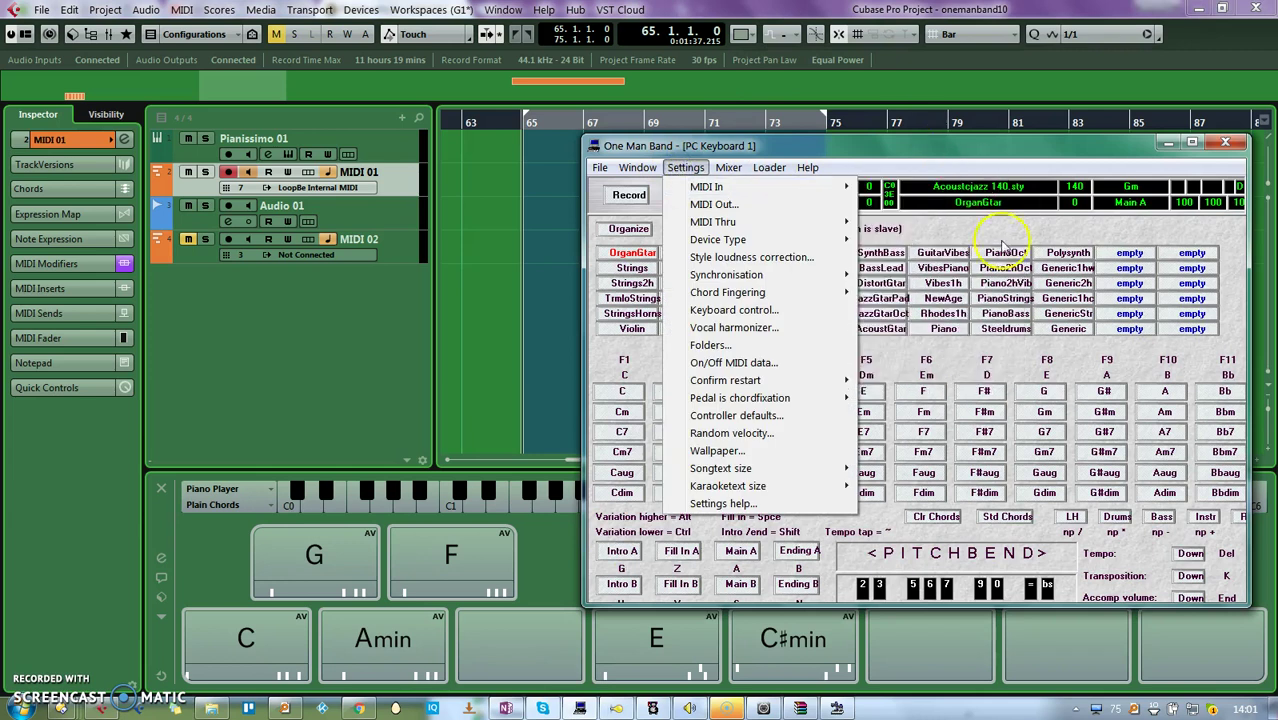
click(1001, 262)
click(692, 168)
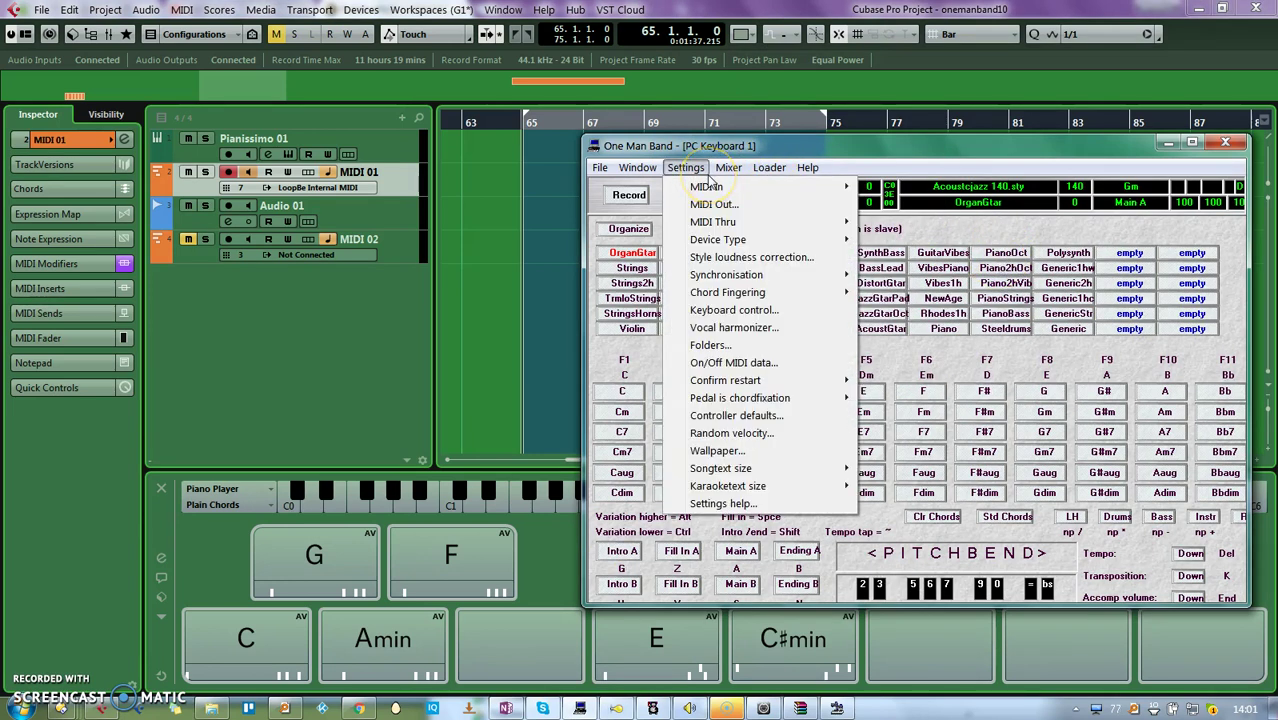
click(709, 188)
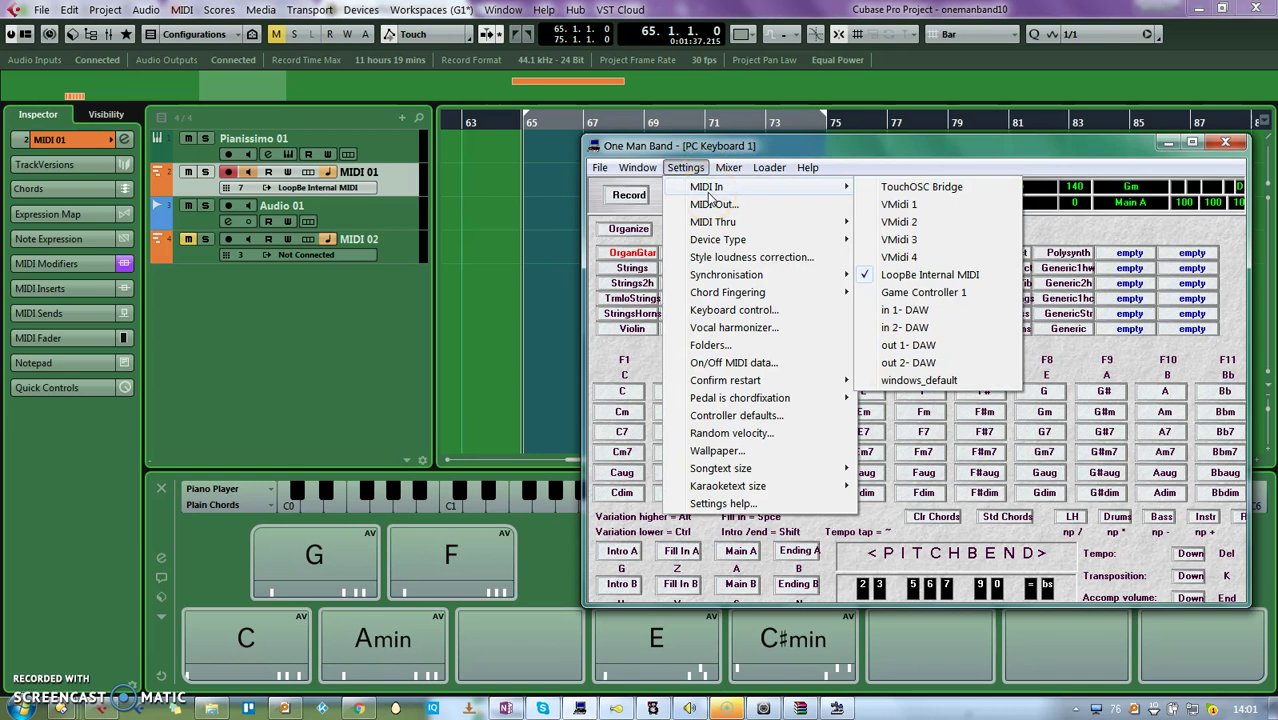
- Inspect the MIDI device for chords in One Man Band's keyboard control functions and cancel without changes
click(725, 316)
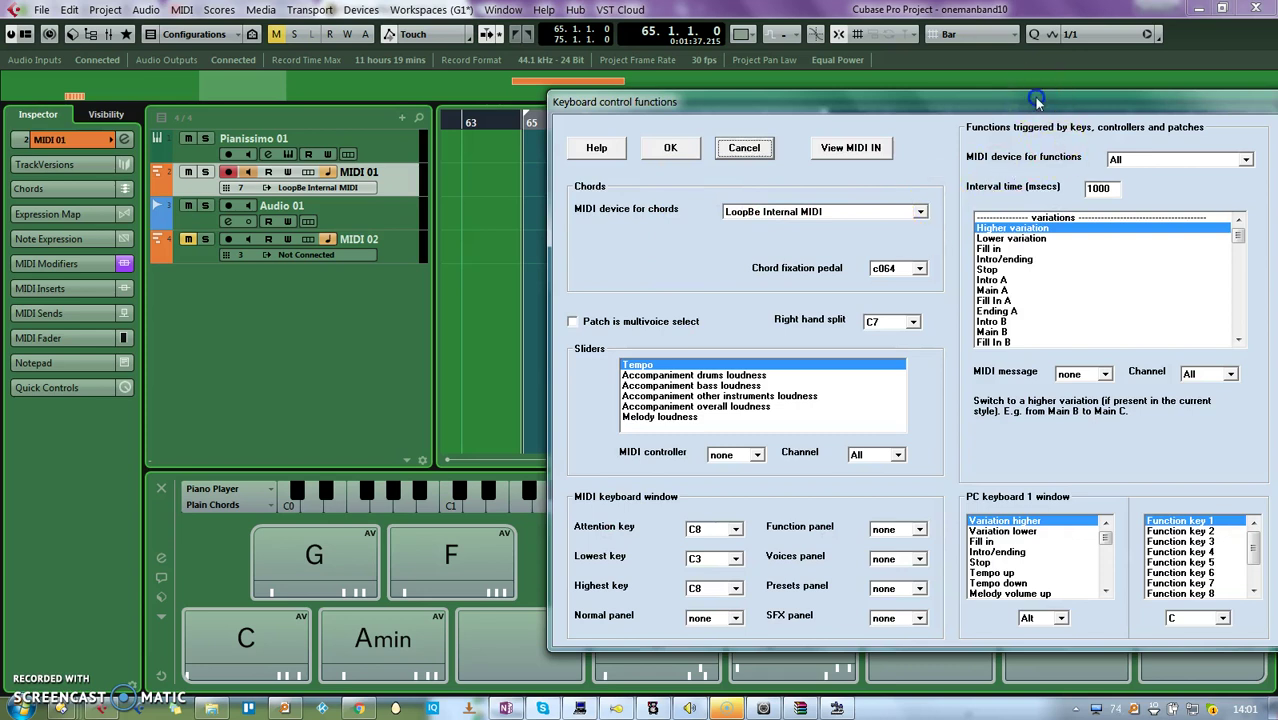
drag(1040, 101, 688, 133)
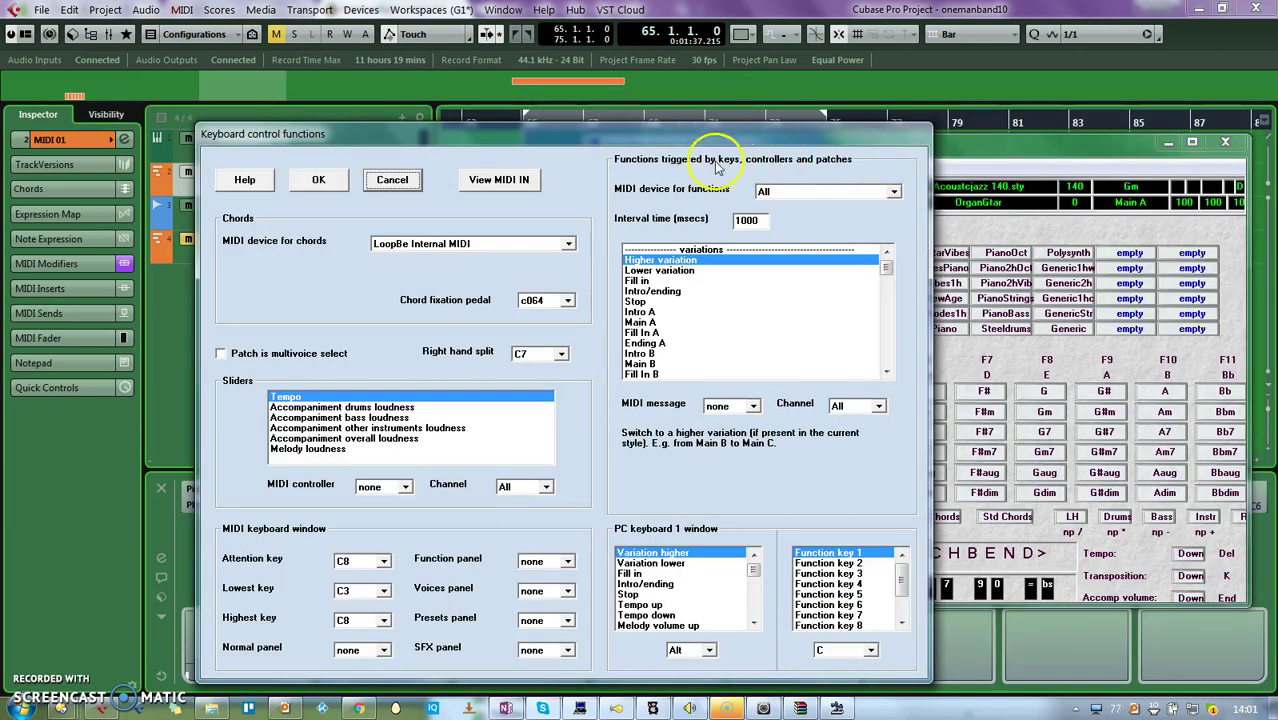
click(392, 180)
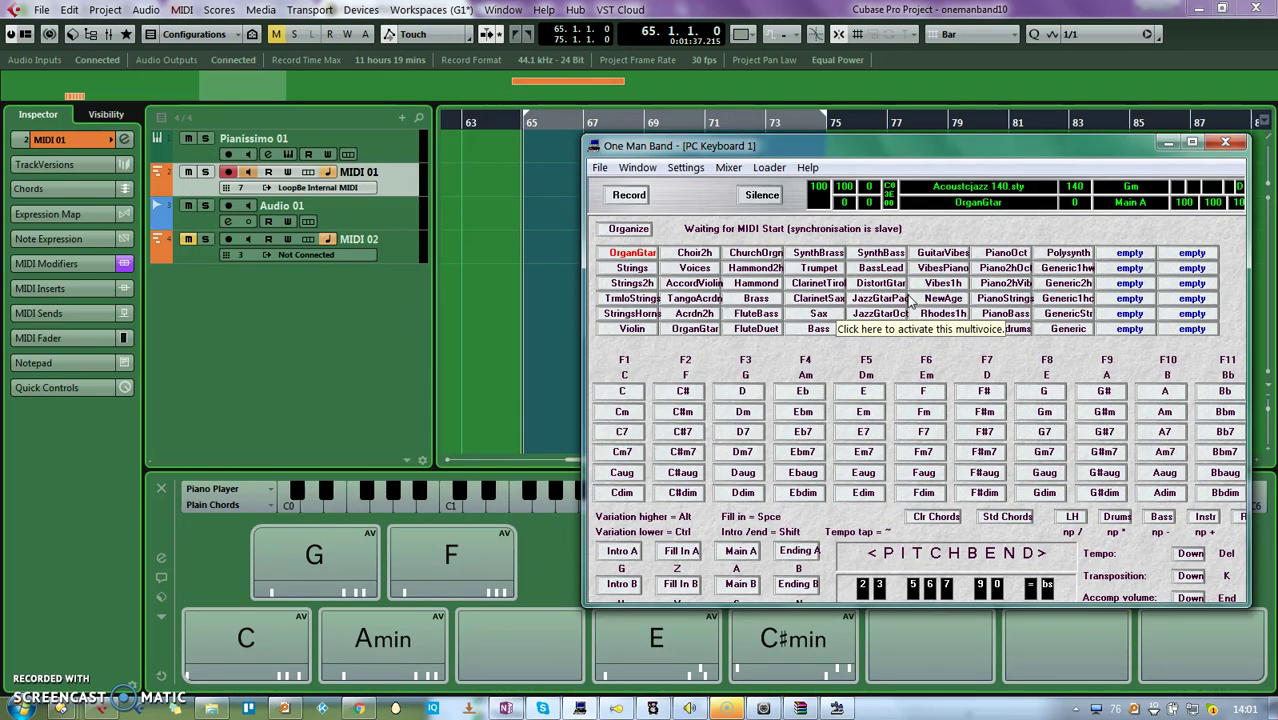
click(686, 168)
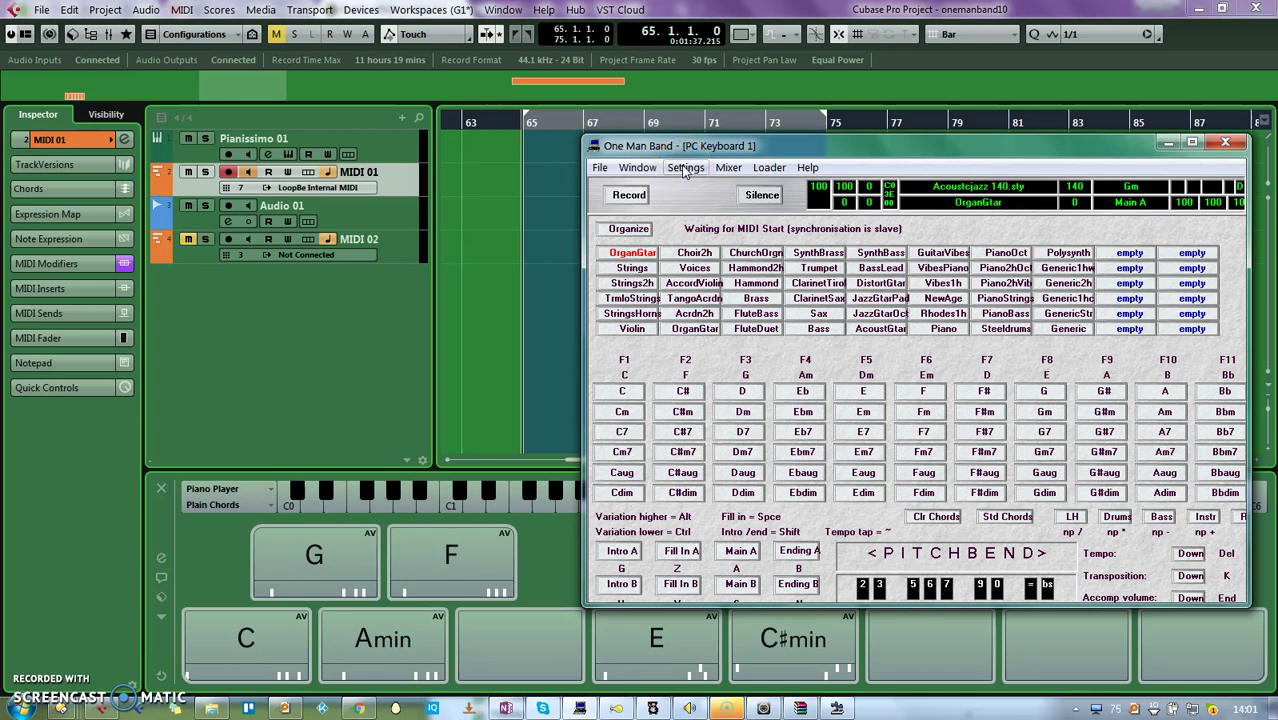
- Check the MIDI Clock destinations in Cubase's Project Synchronization Setup against the loopMIDI ports, and close loopMIDI
click(456, 77)
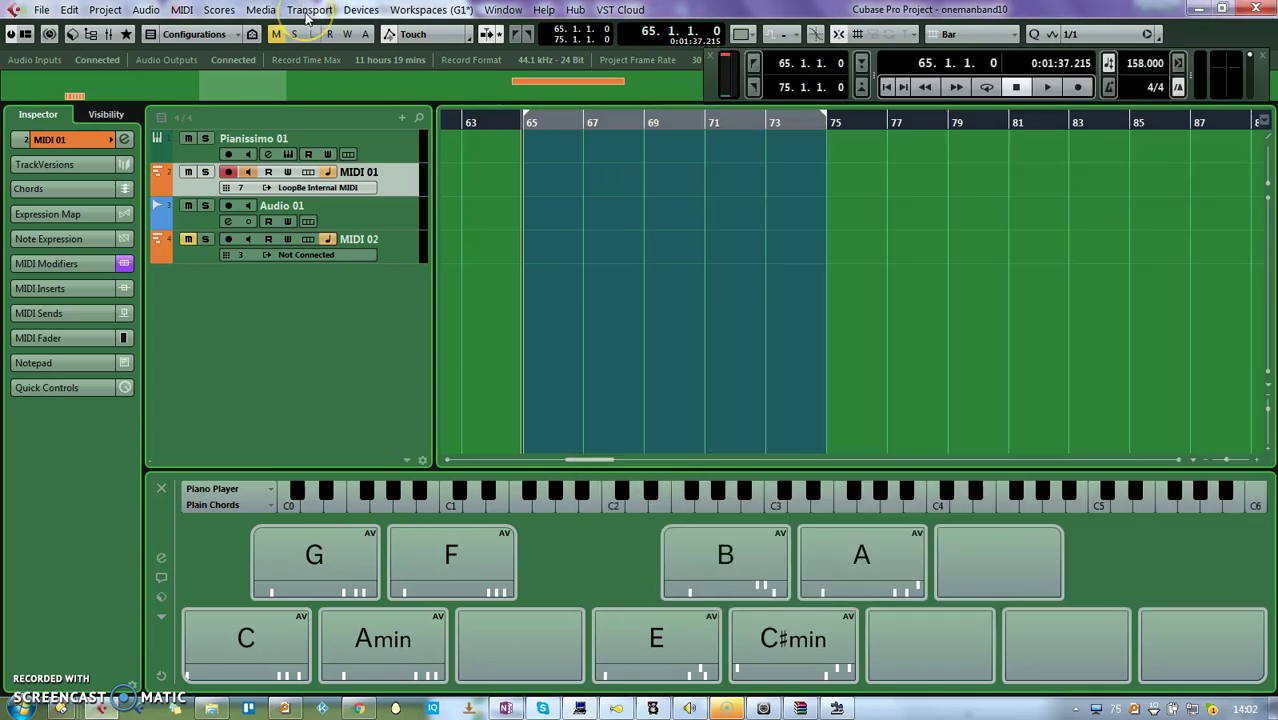
click(309, 11)
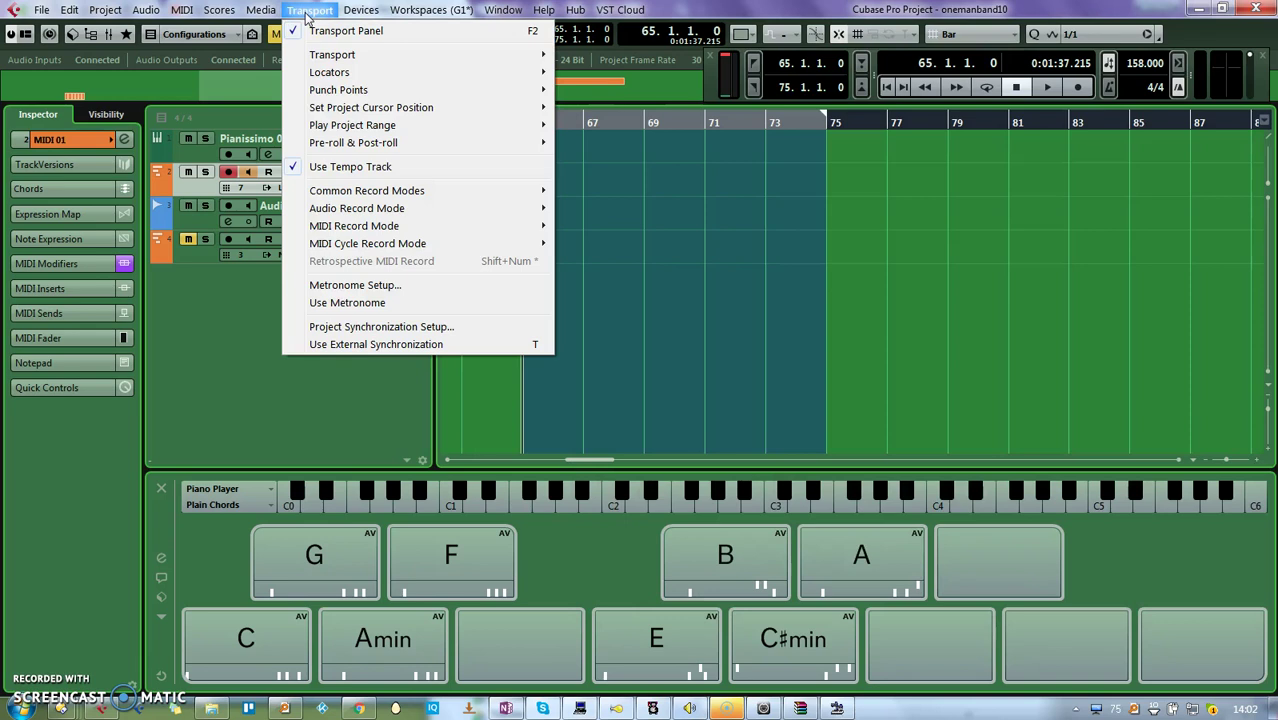
click(318, 328)
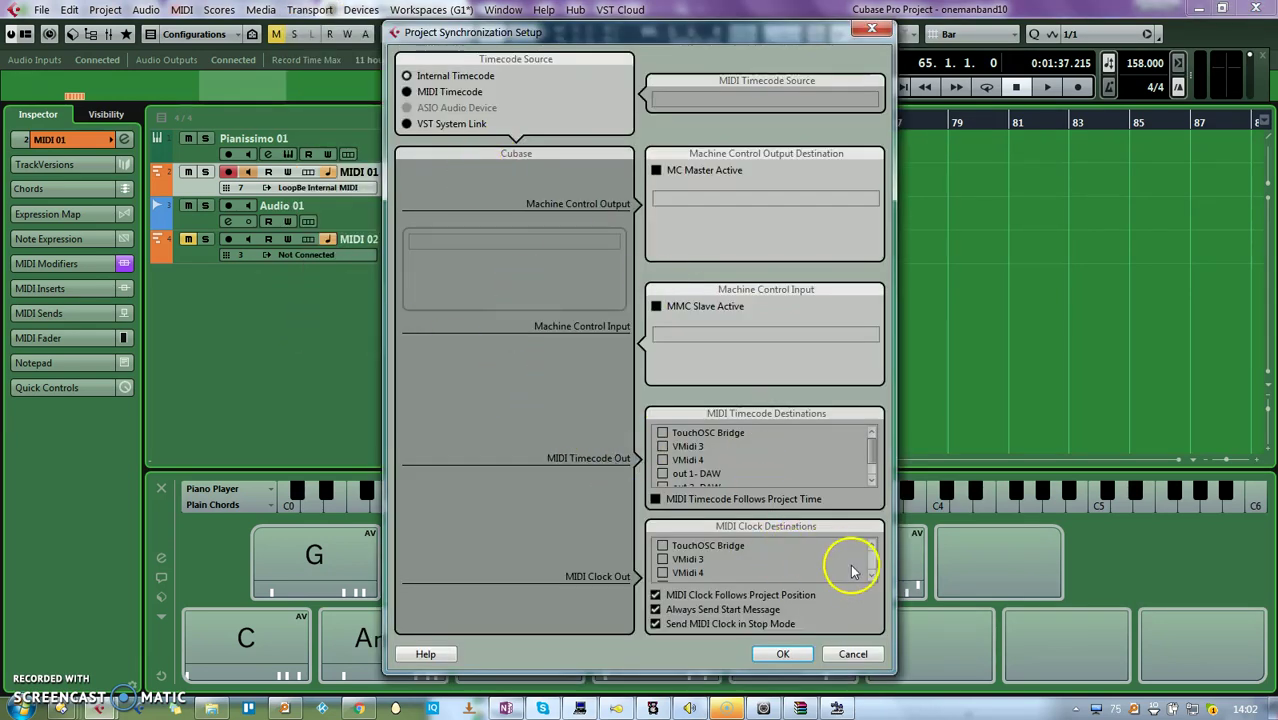
scroll(868, 571, down, 3)
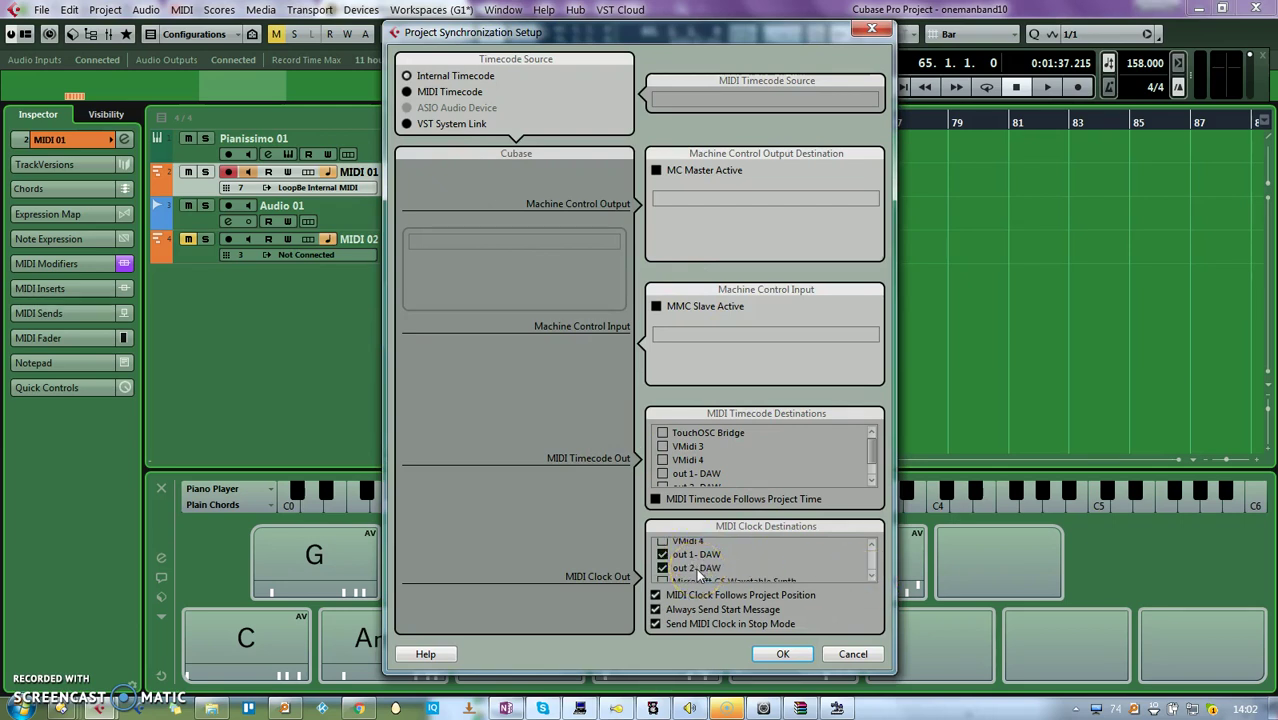
click(762, 708)
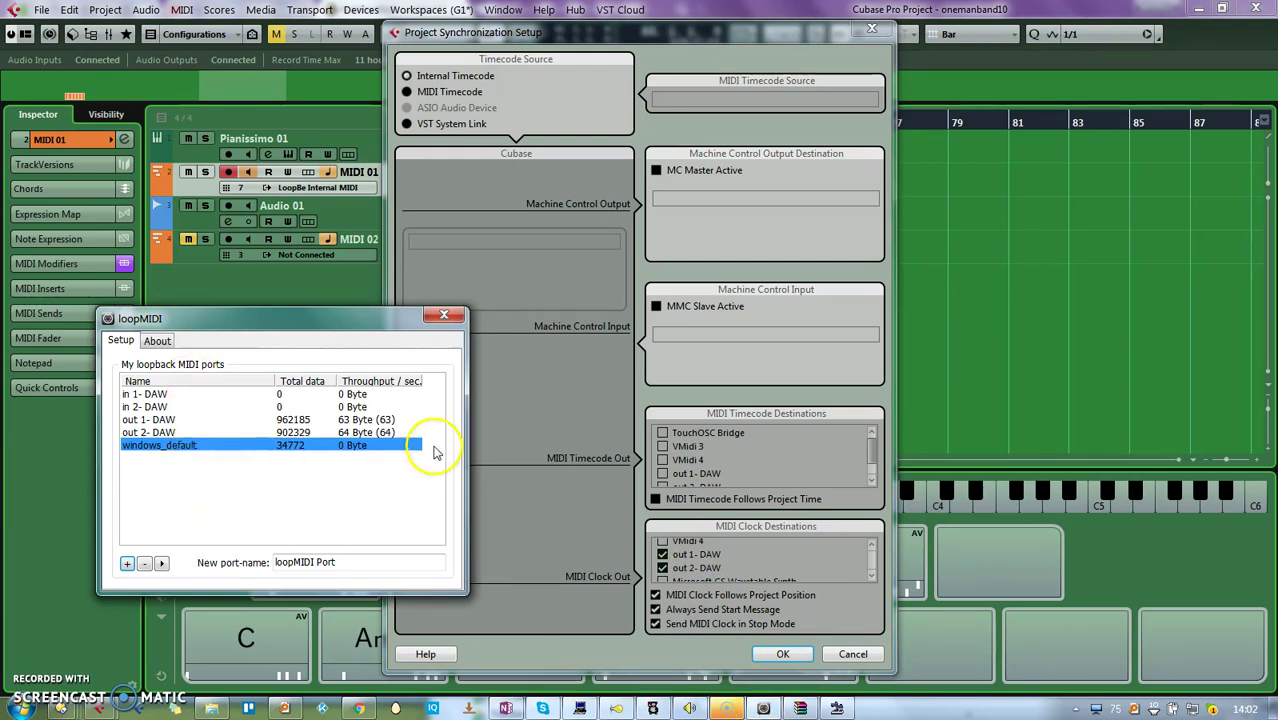
click(444, 318)
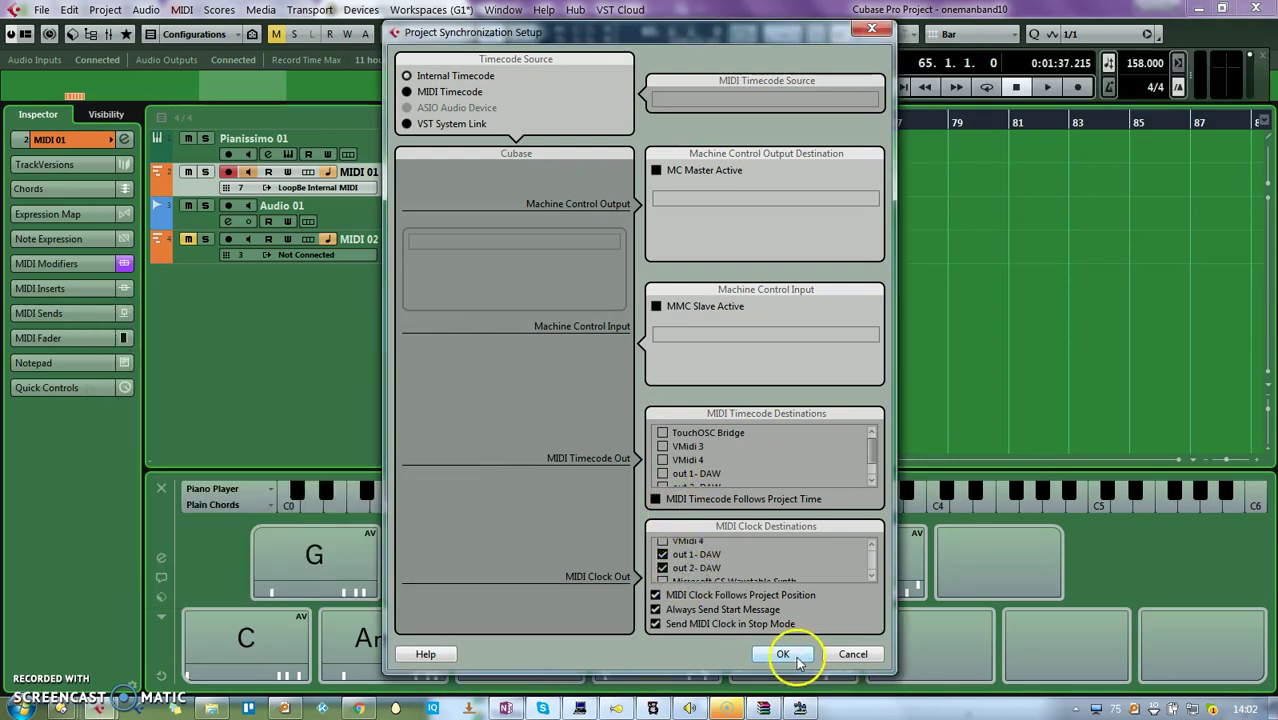
- Set One Man Band's synchronisation to Slave (receiving clocks) from out 1- DAW, and view the Confirm restart options
click(580, 707)
click(685, 167)
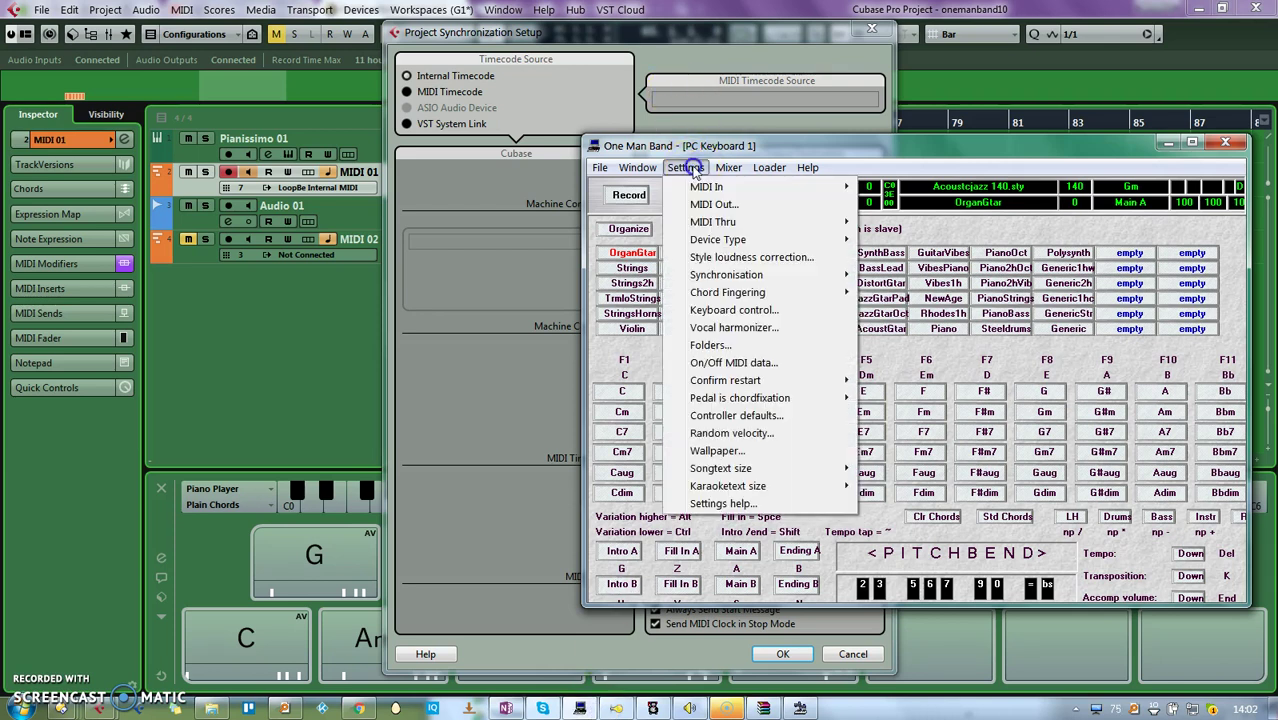
mouse_move(808, 282)
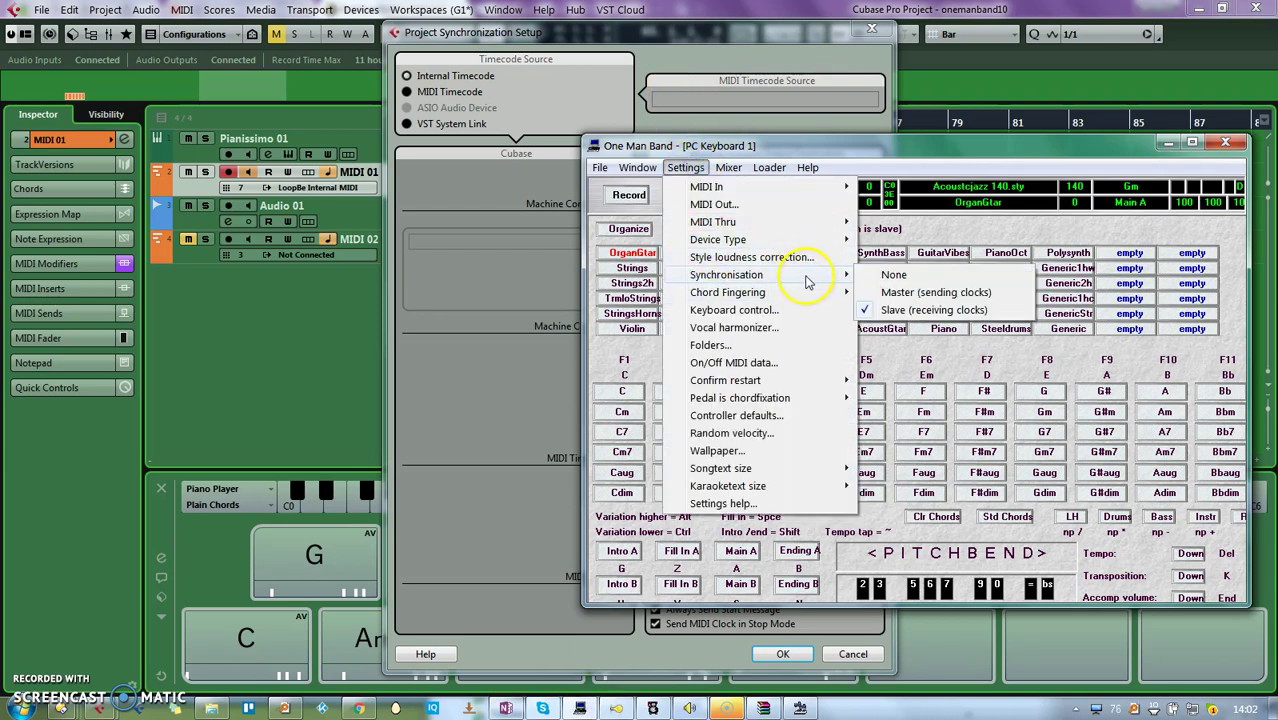
click(912, 311)
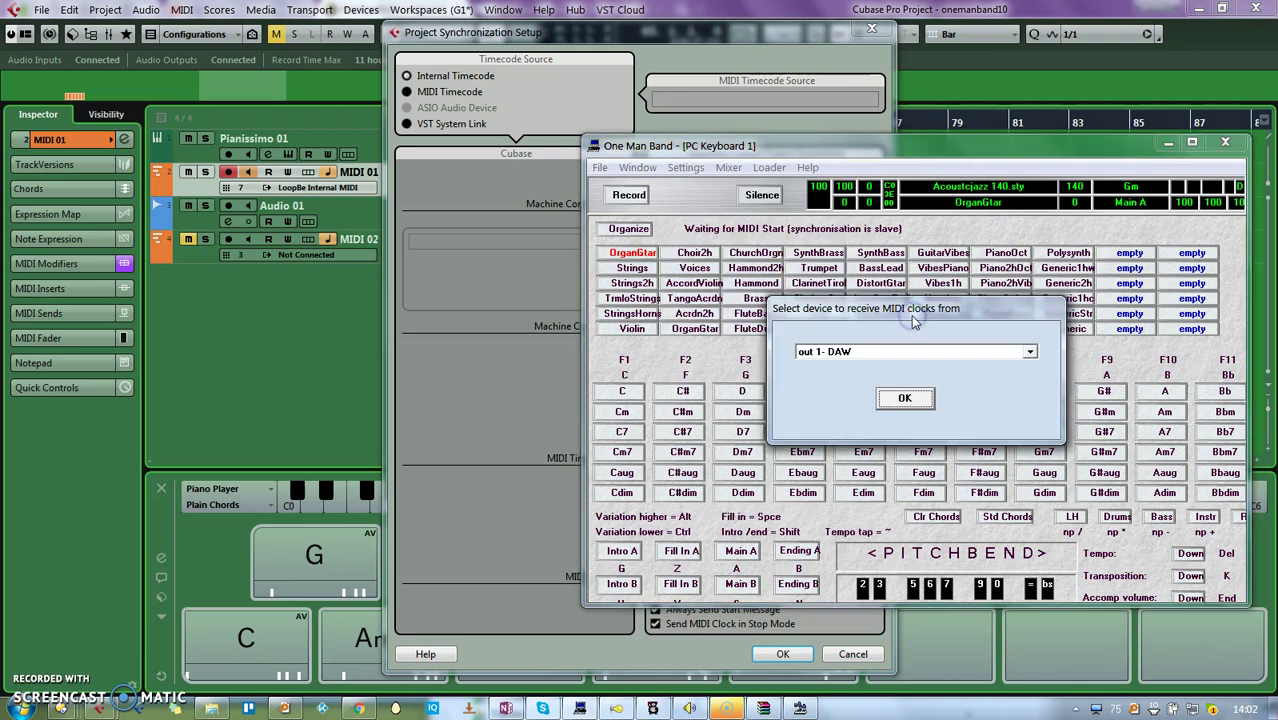
click(905, 398)
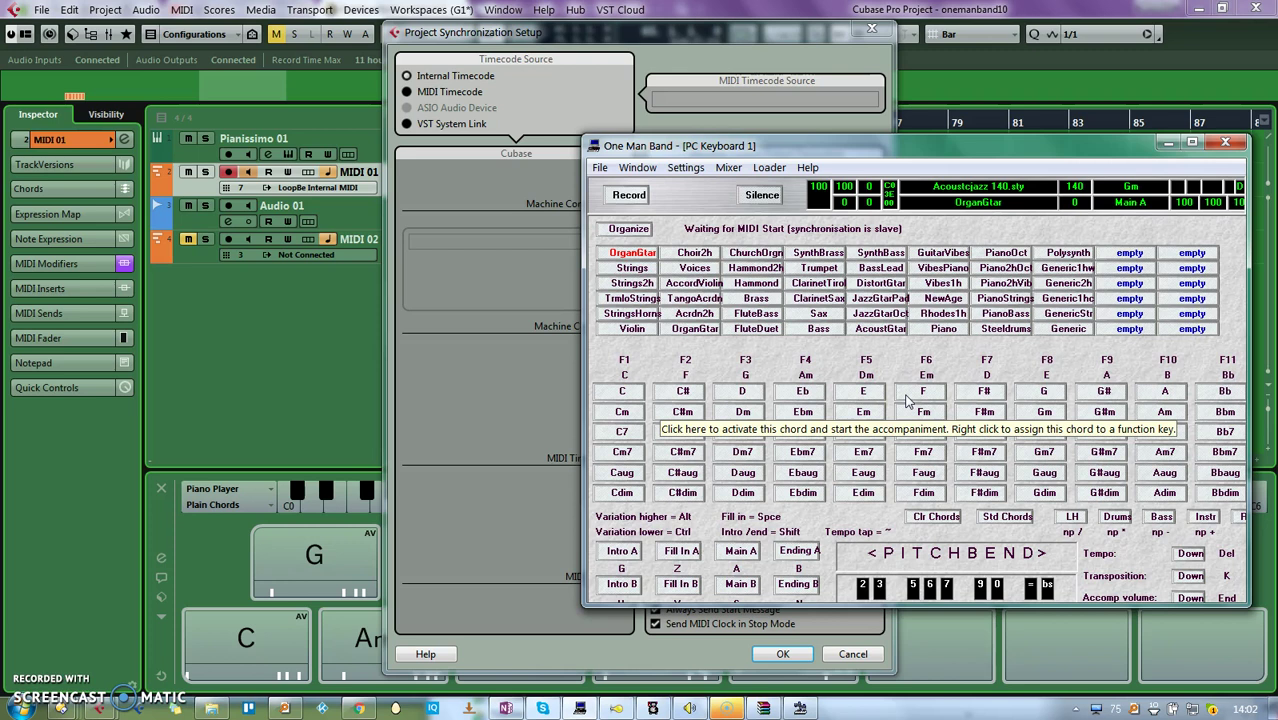
click(686, 167)
mouse_move(776, 388)
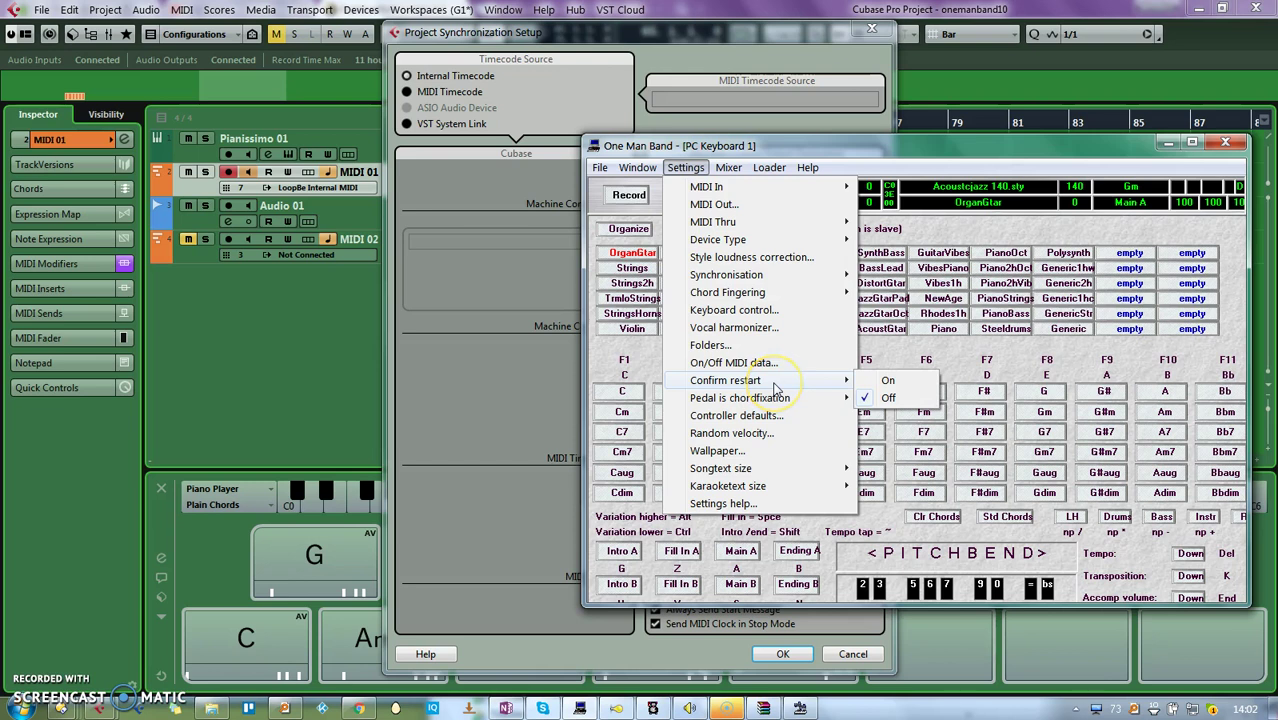
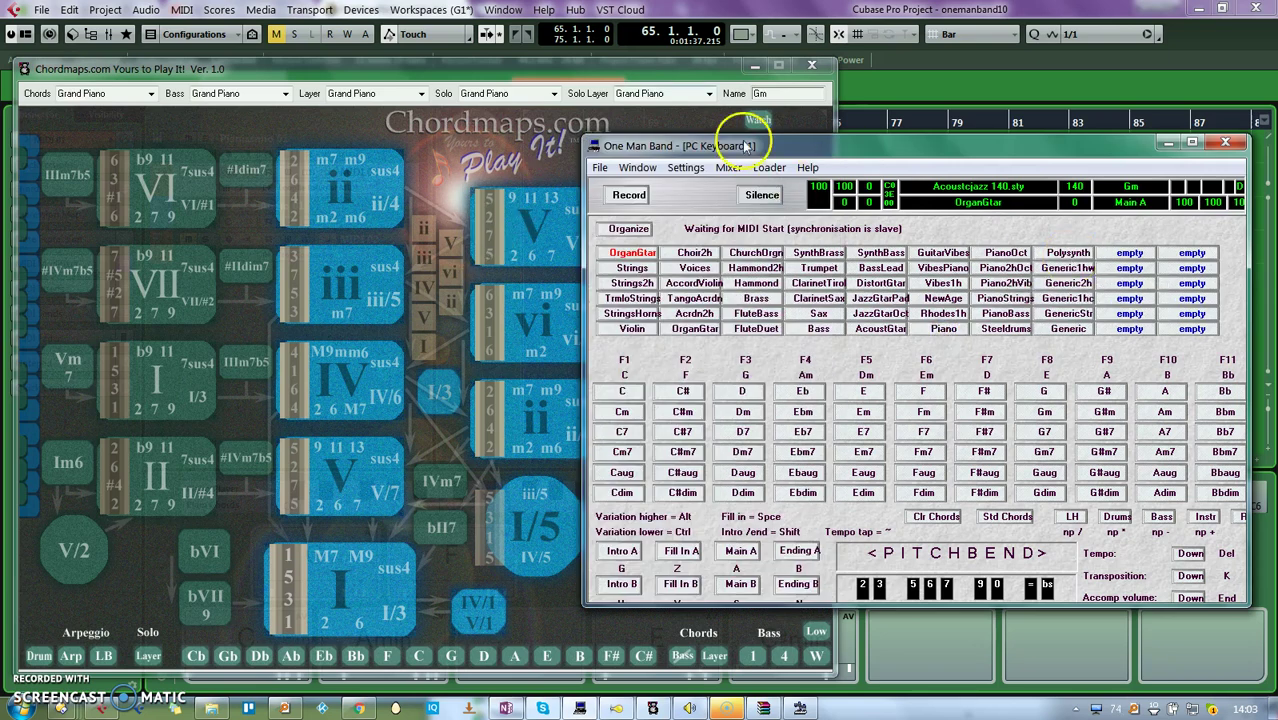
- Open Cubase's Device Setup, and move the One Man Band window slightly lower, away from the transport controls
click(361, 10)
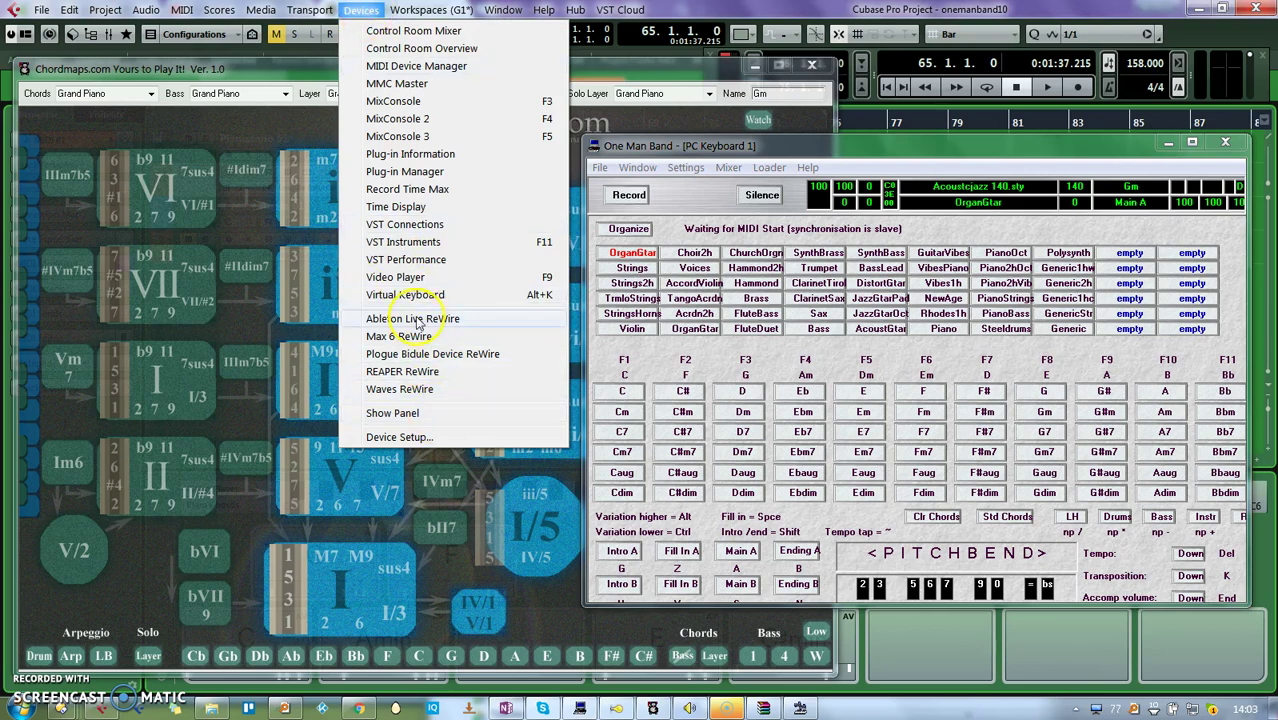
click(433, 437)
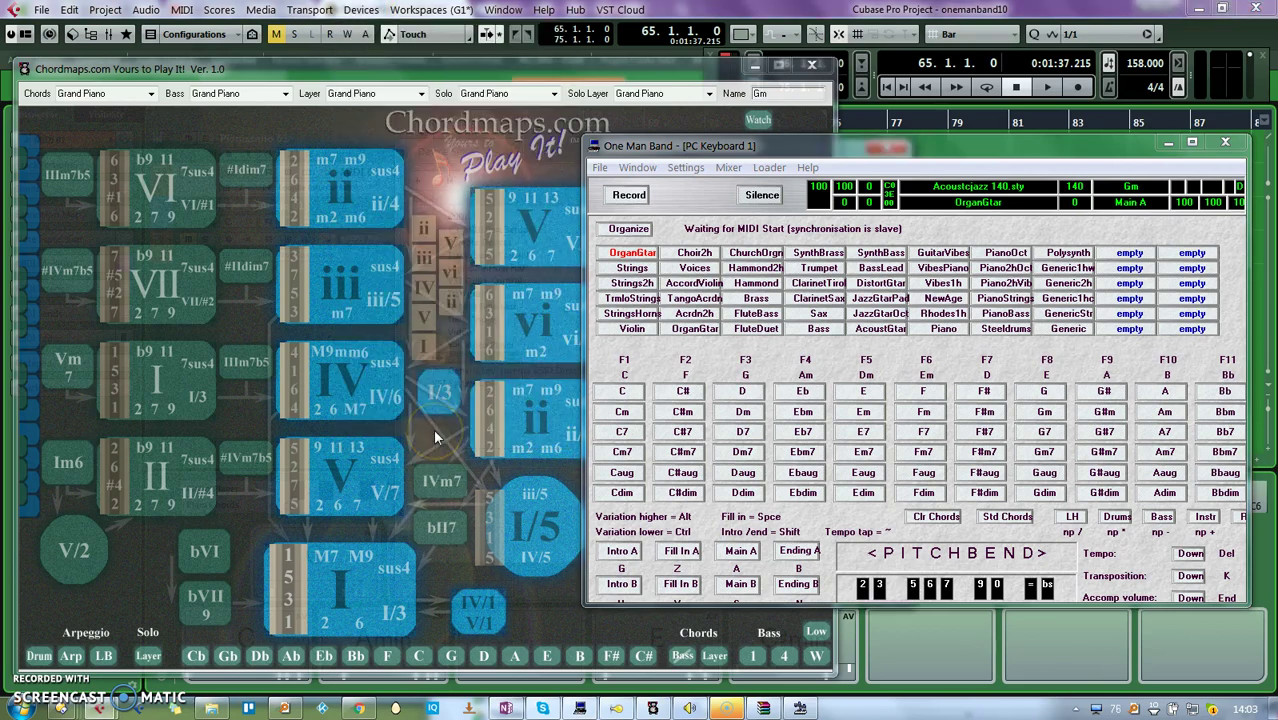
click(866, 147)
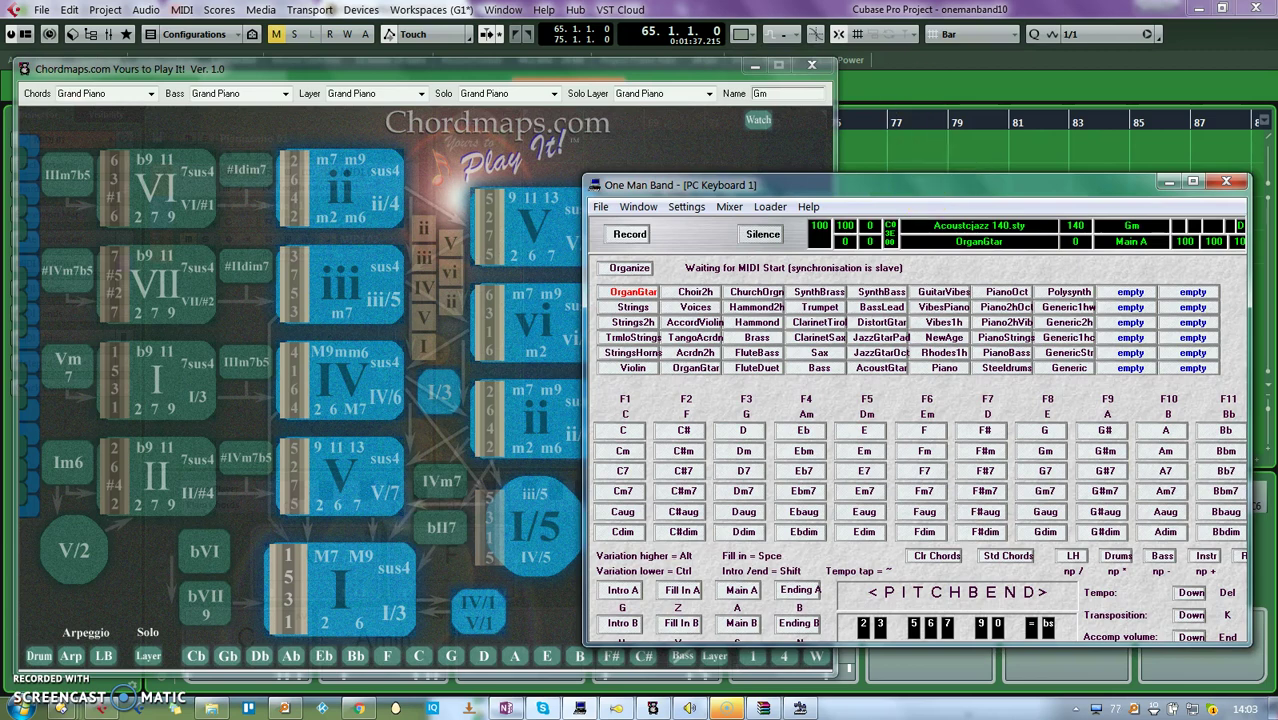
- Start Cubase playback and minimize the Chordmaps window to uncover the chord pads
click(1050, 105)
click(1048, 88)
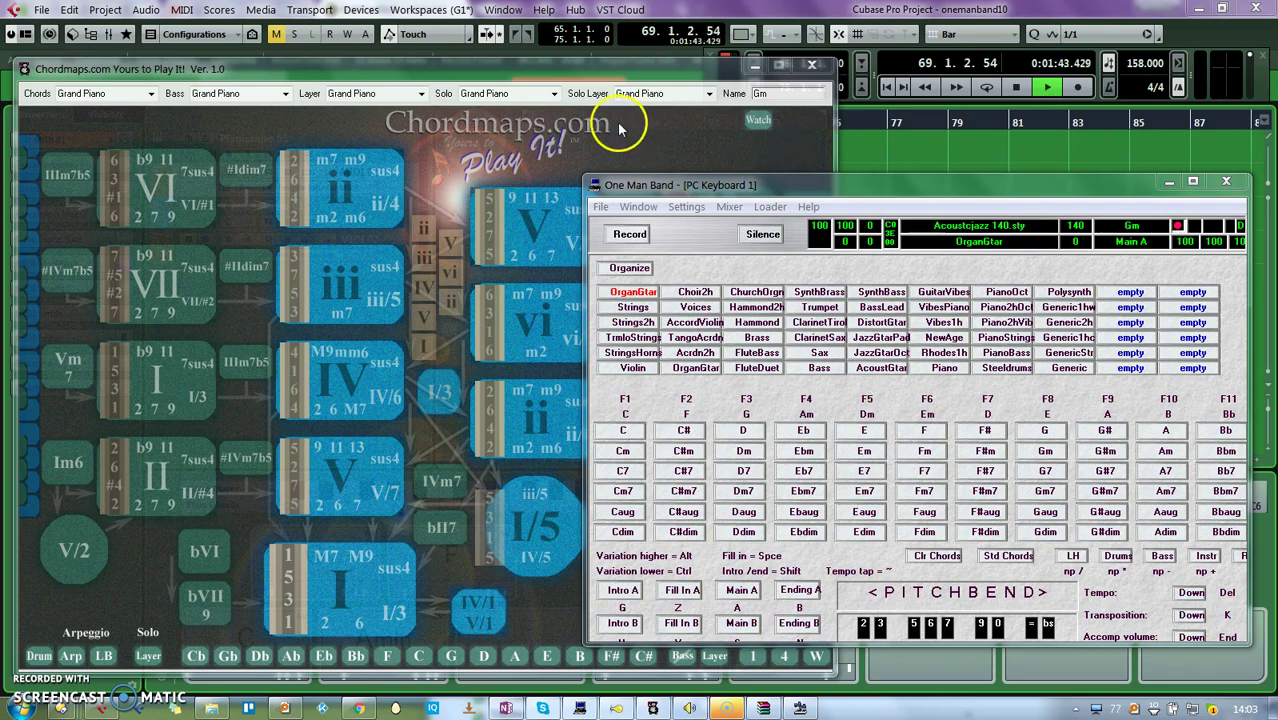
click(755, 66)
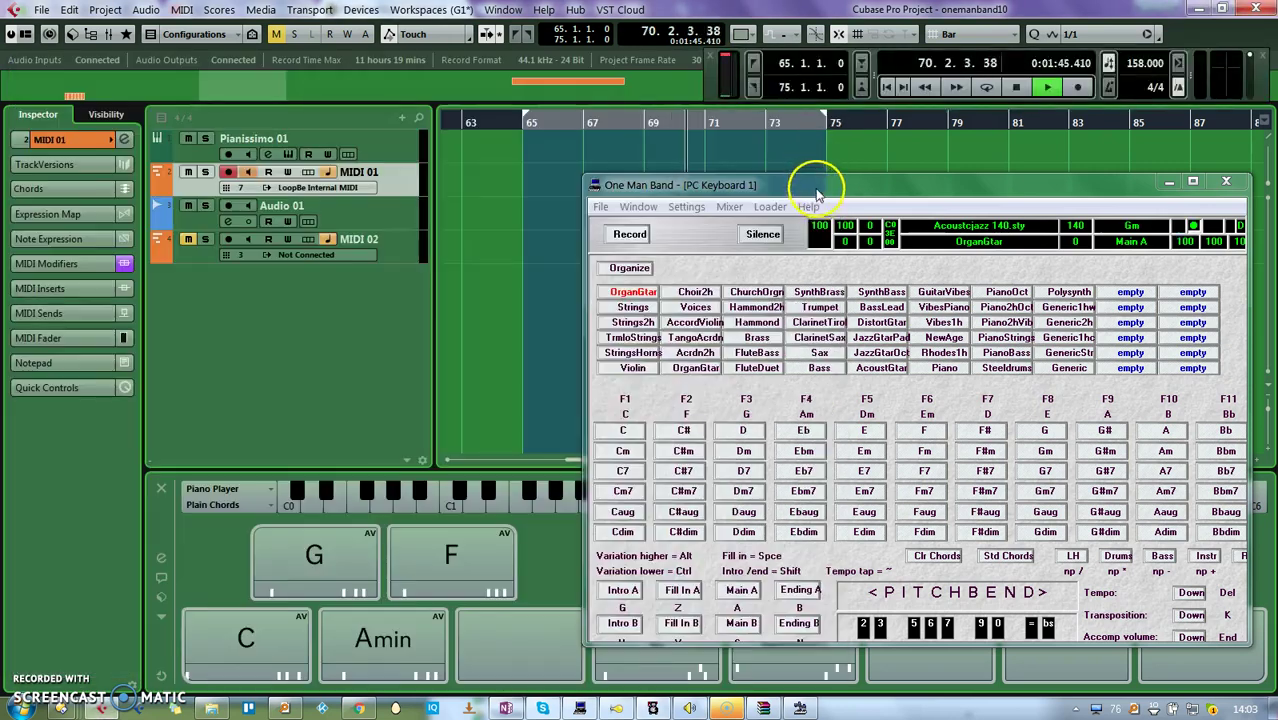
- Trigger the C, G, Amin and F chord pads during Cubase playback to send chords to One Man Band
click(252, 620)
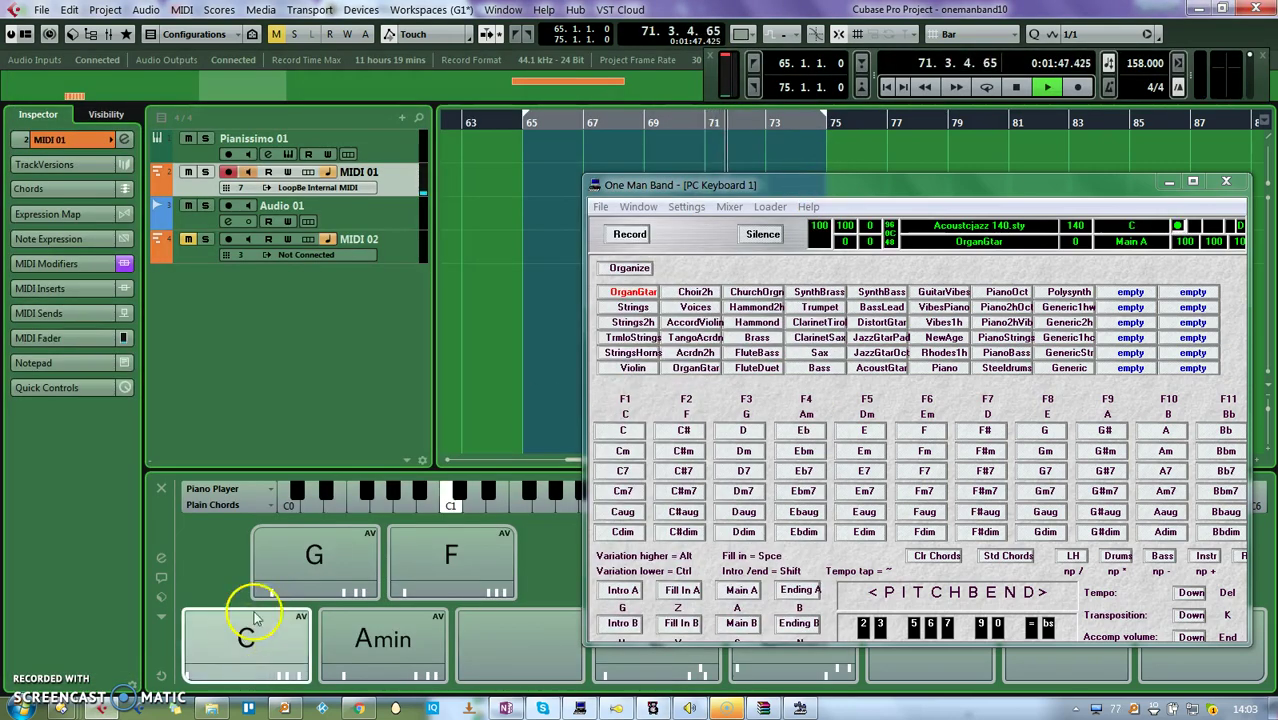
click(318, 555)
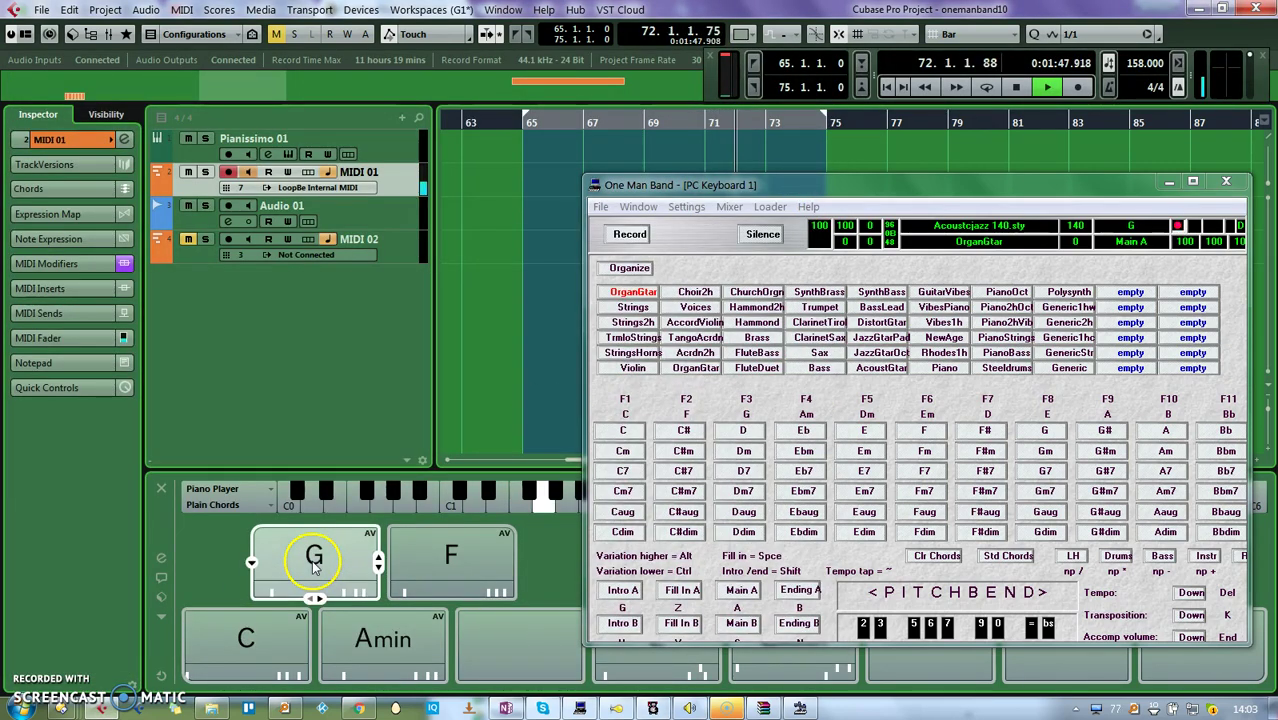
click(240, 645)
click(357, 635)
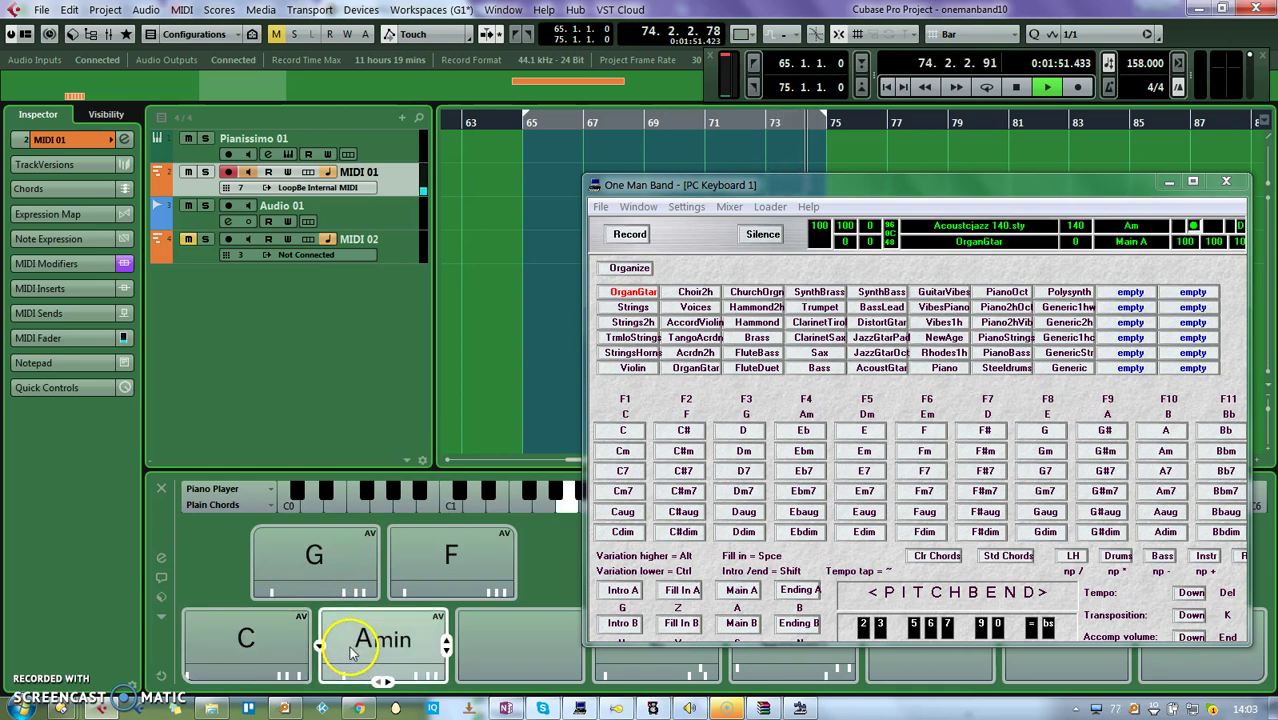
click(452, 560)
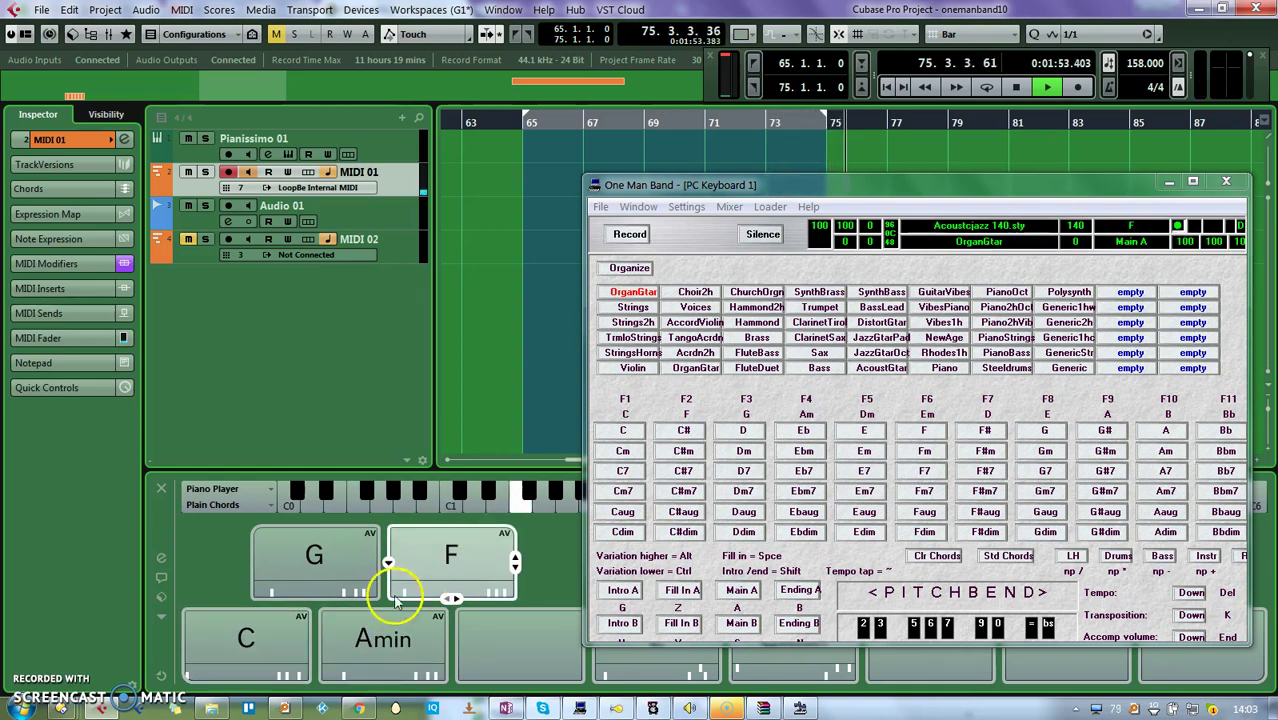
click(243, 628)
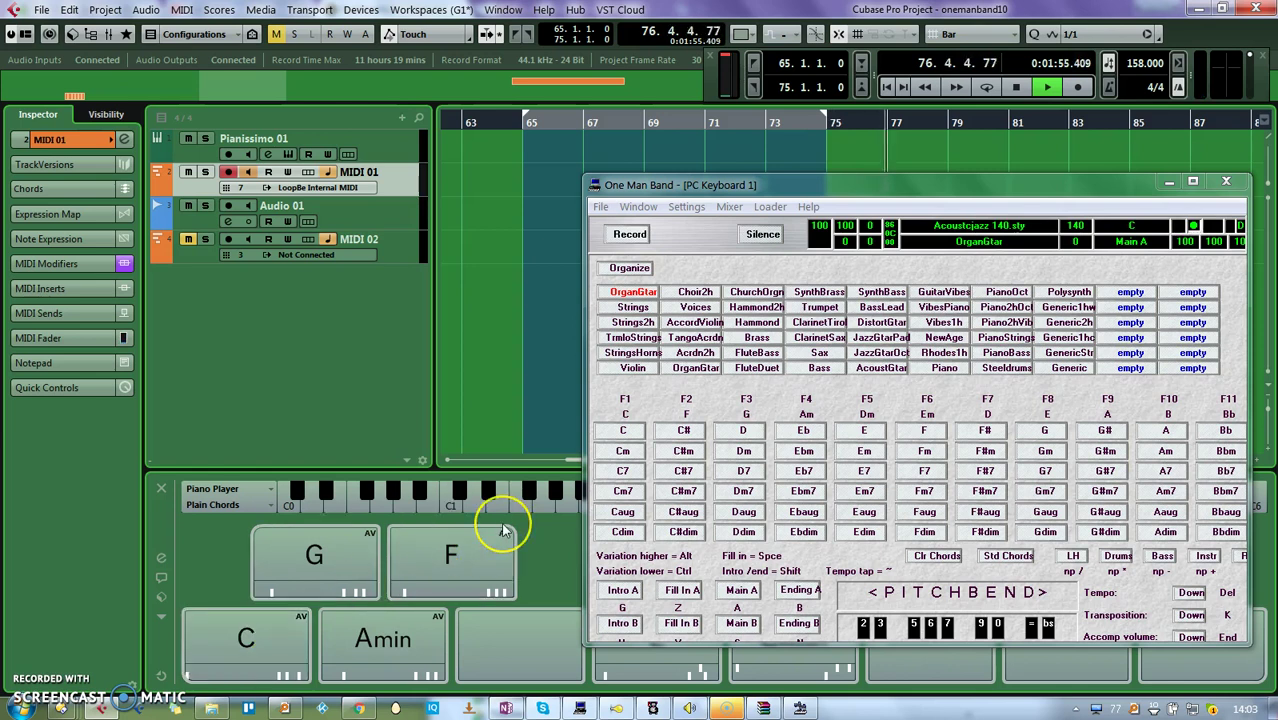
click(442, 543)
- Stop and restart Cubase's transport to test that One Man Band starts and stops with it
click(1019, 92)
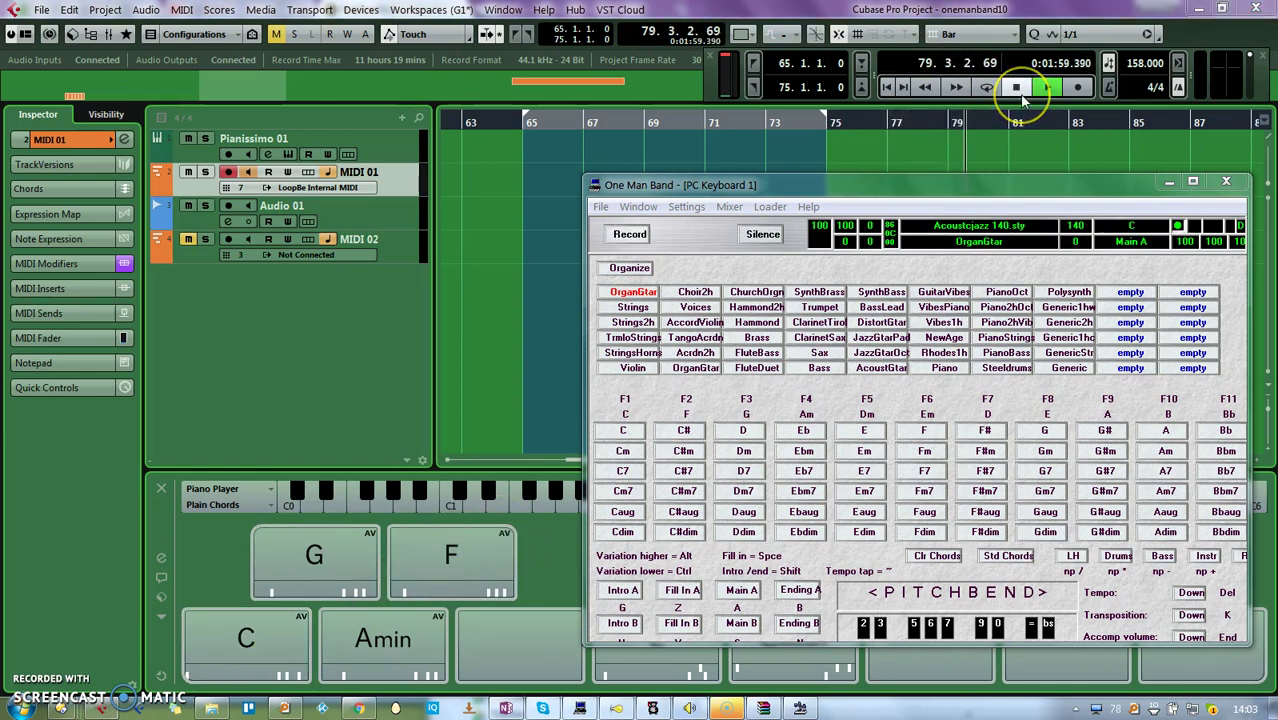
click(1047, 90)
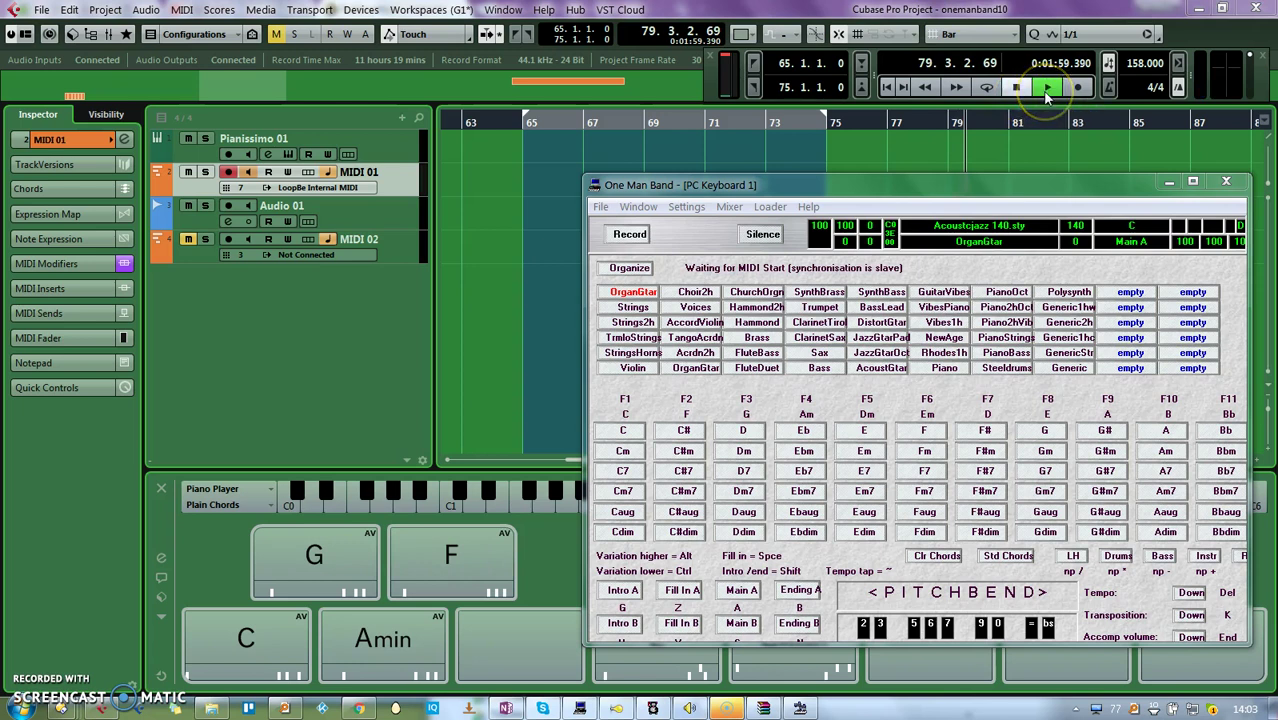
click(1019, 88)
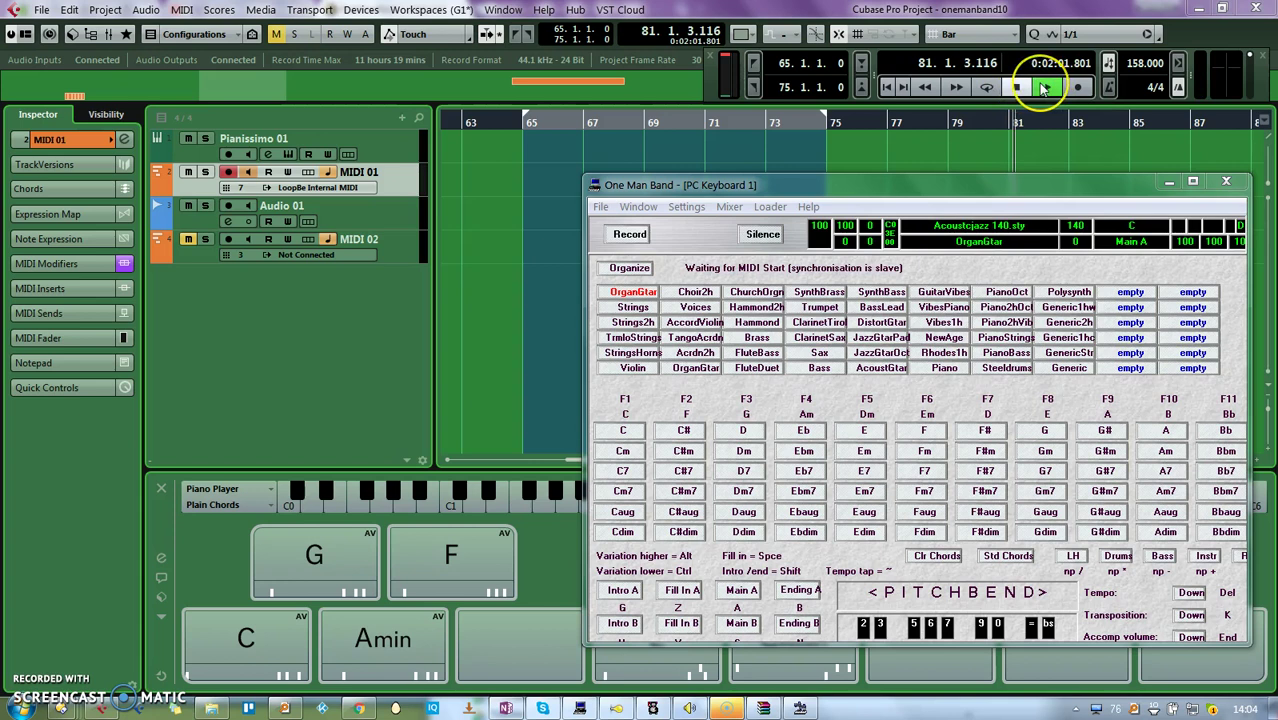
- Play the G, C, Amin and C chord pads in sequence while One Man Band runs in sync
click(322, 560)
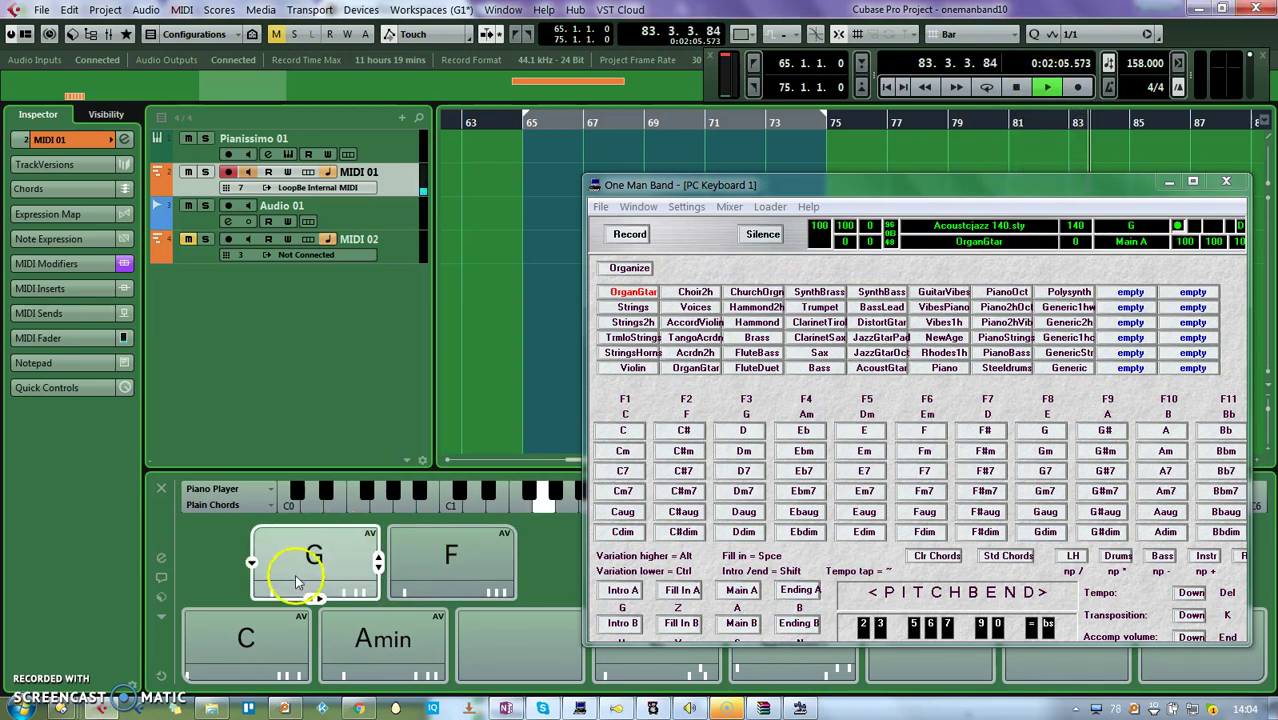
click(224, 654)
click(385, 630)
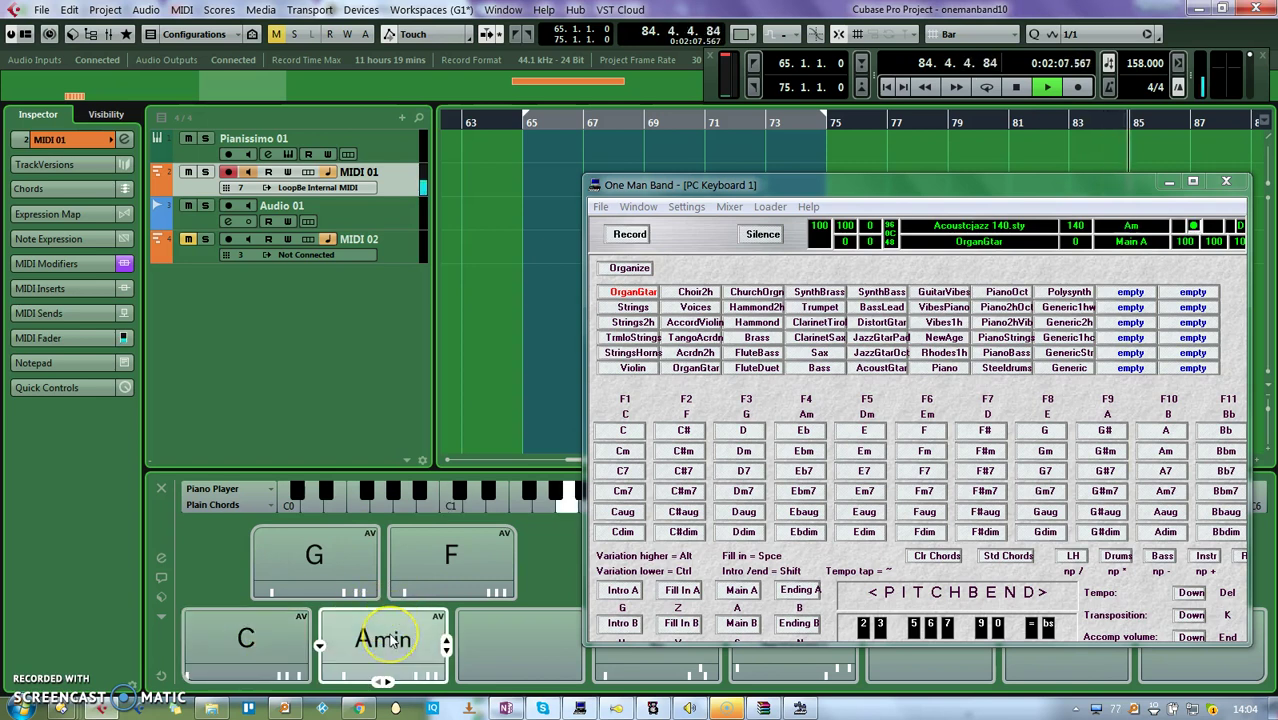
click(257, 633)
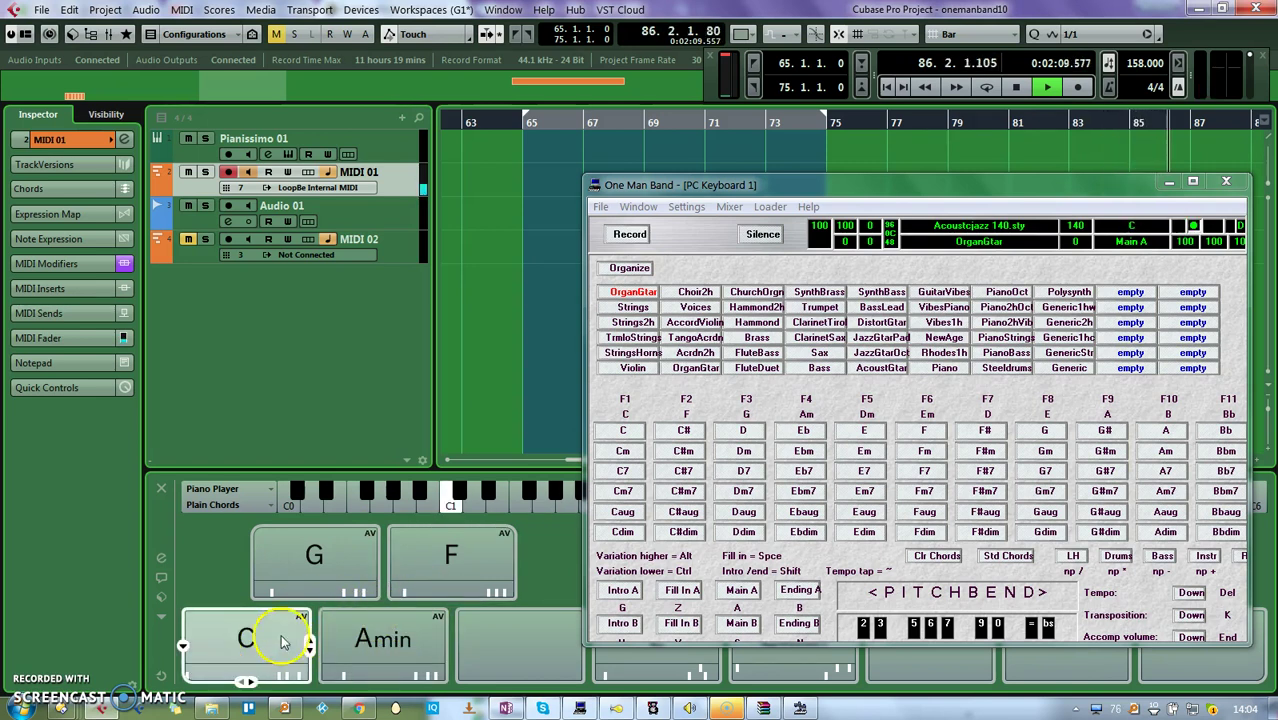
- Switch to Chordmaps and play the I, V and ii chords in the key of C
click(650, 706)
click(340, 600)
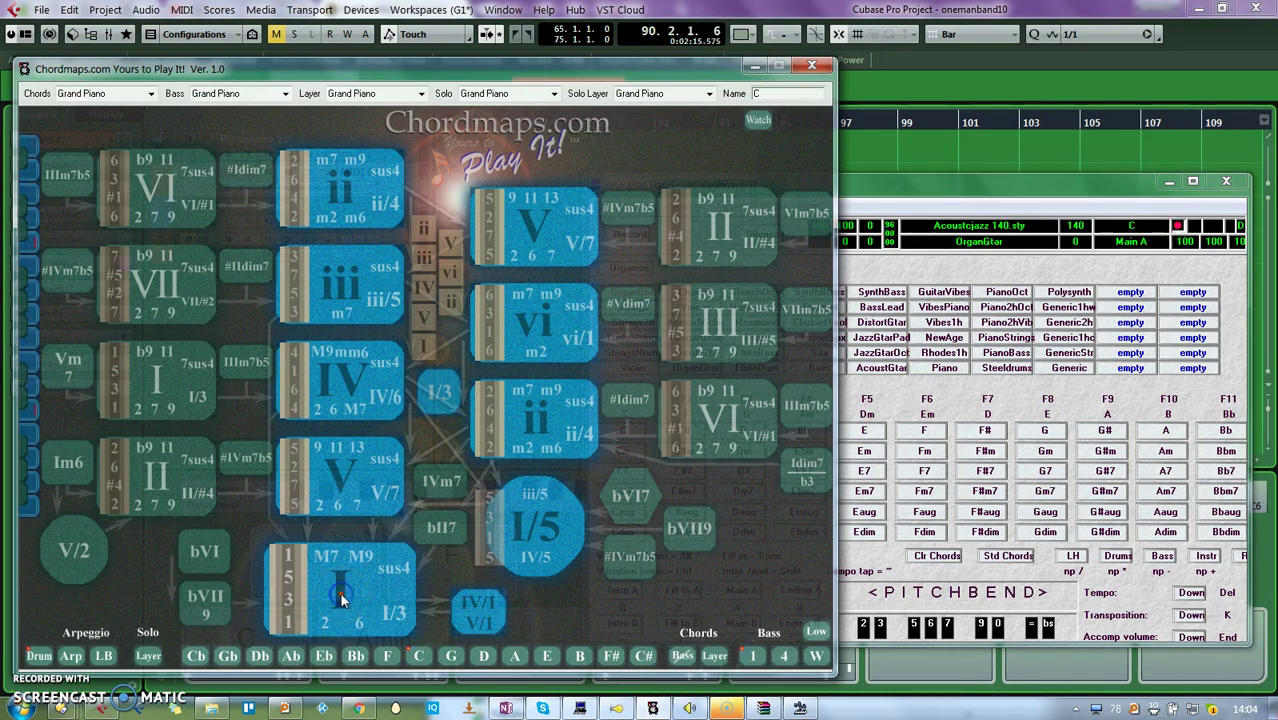
click(378, 458)
drag(370, 456, 340, 475)
click(340, 475)
drag(576, 399, 582, 411)
click(537, 422)
- Play the IIIm7b5, VIm7b5, Vm7, IIIm7b5 and II 7sus4 chords on the Chordmaps map's outer blocks
drag(676, 428, 800, 416)
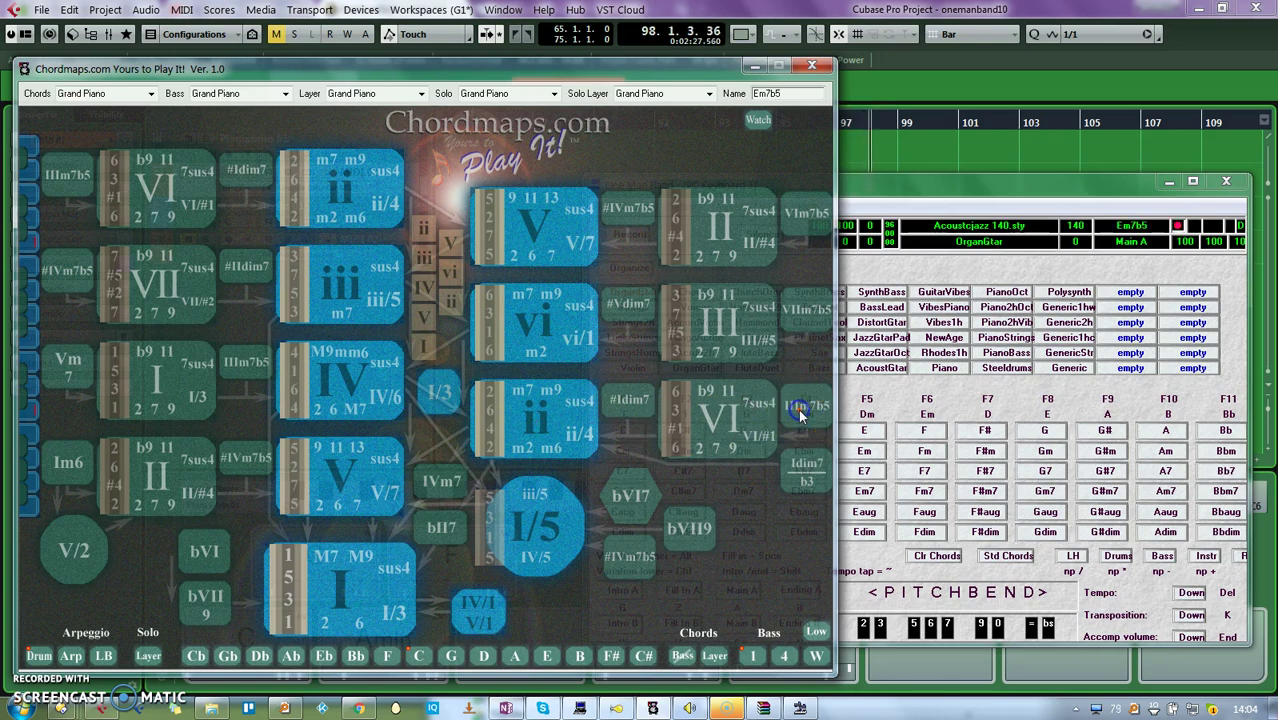
click(797, 207)
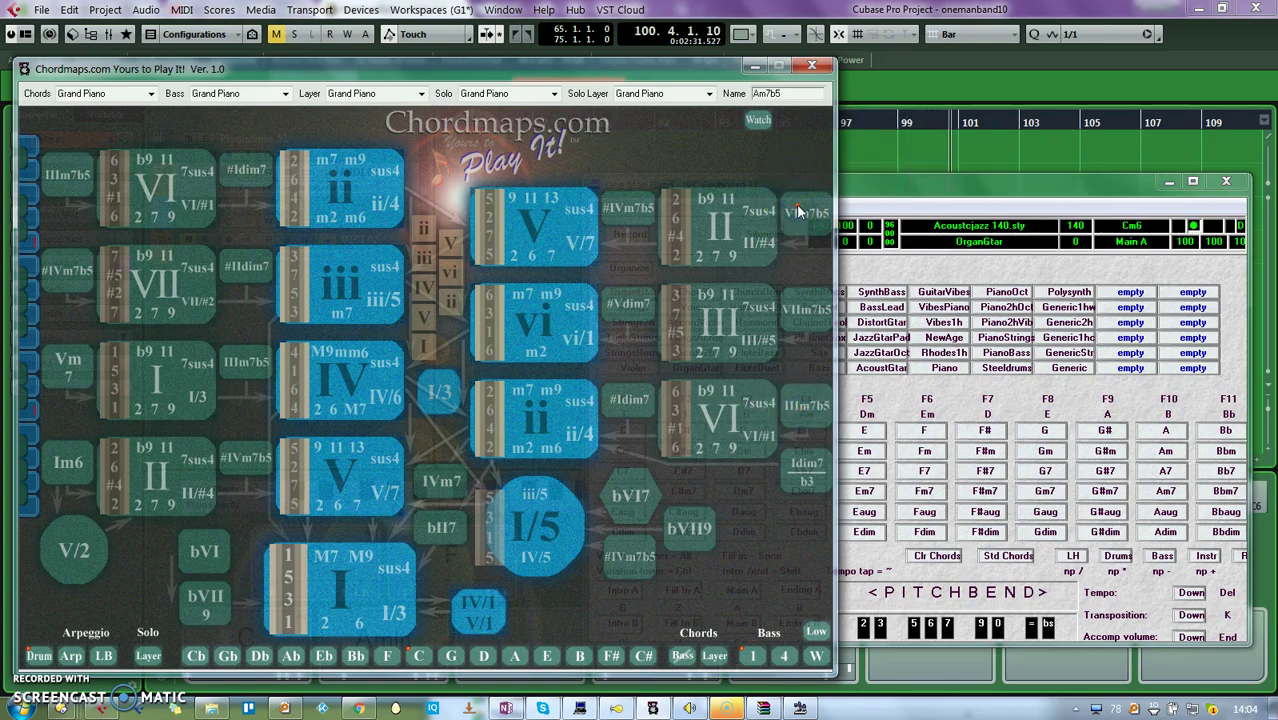
click(70, 368)
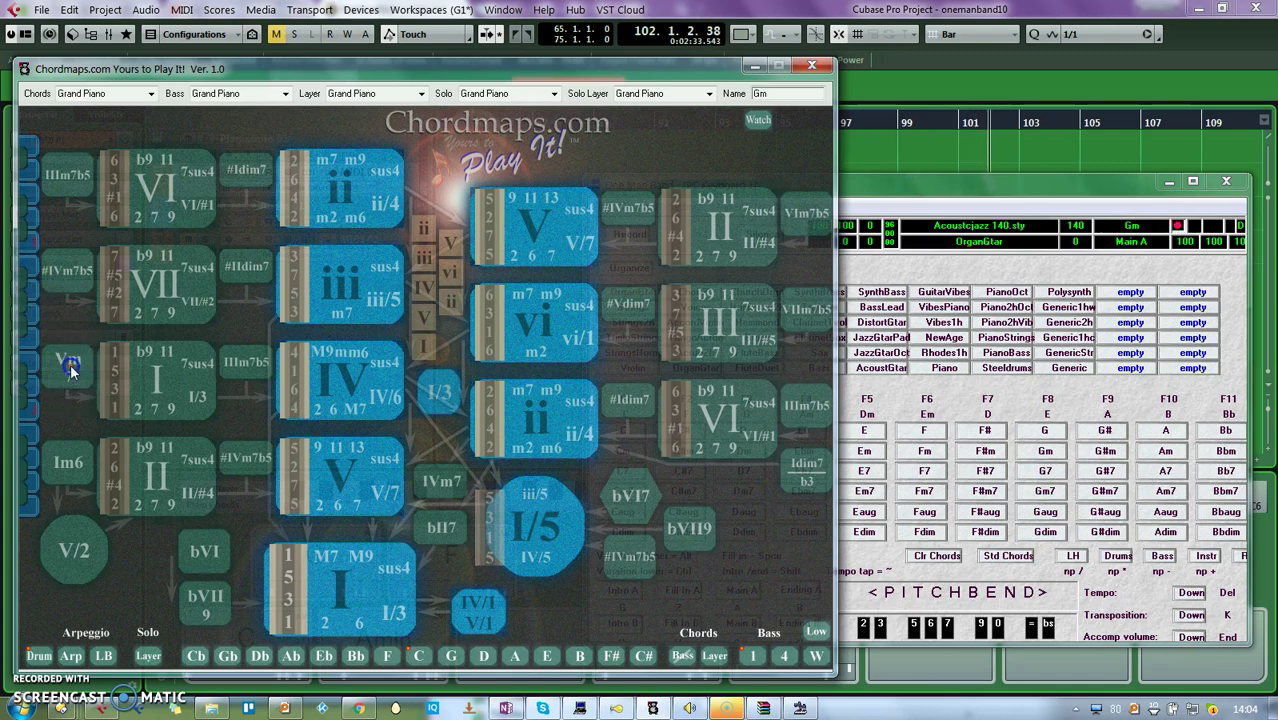
click(236, 370)
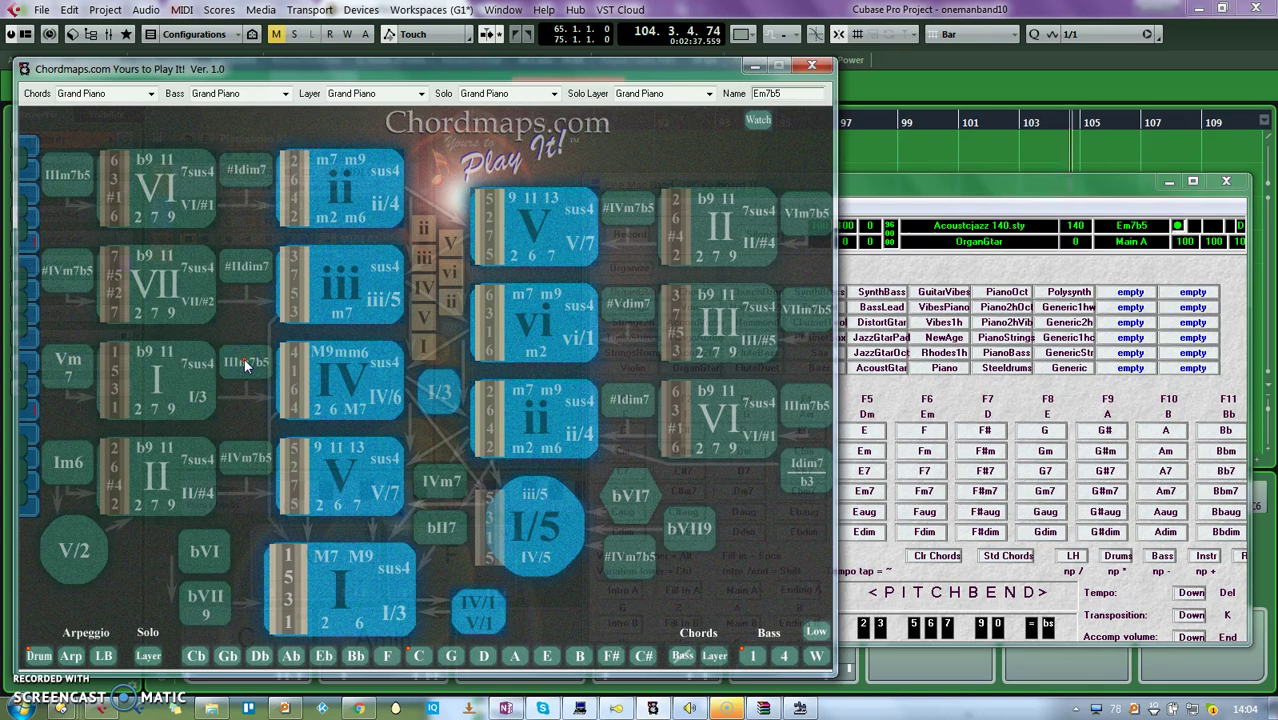
click(194, 459)
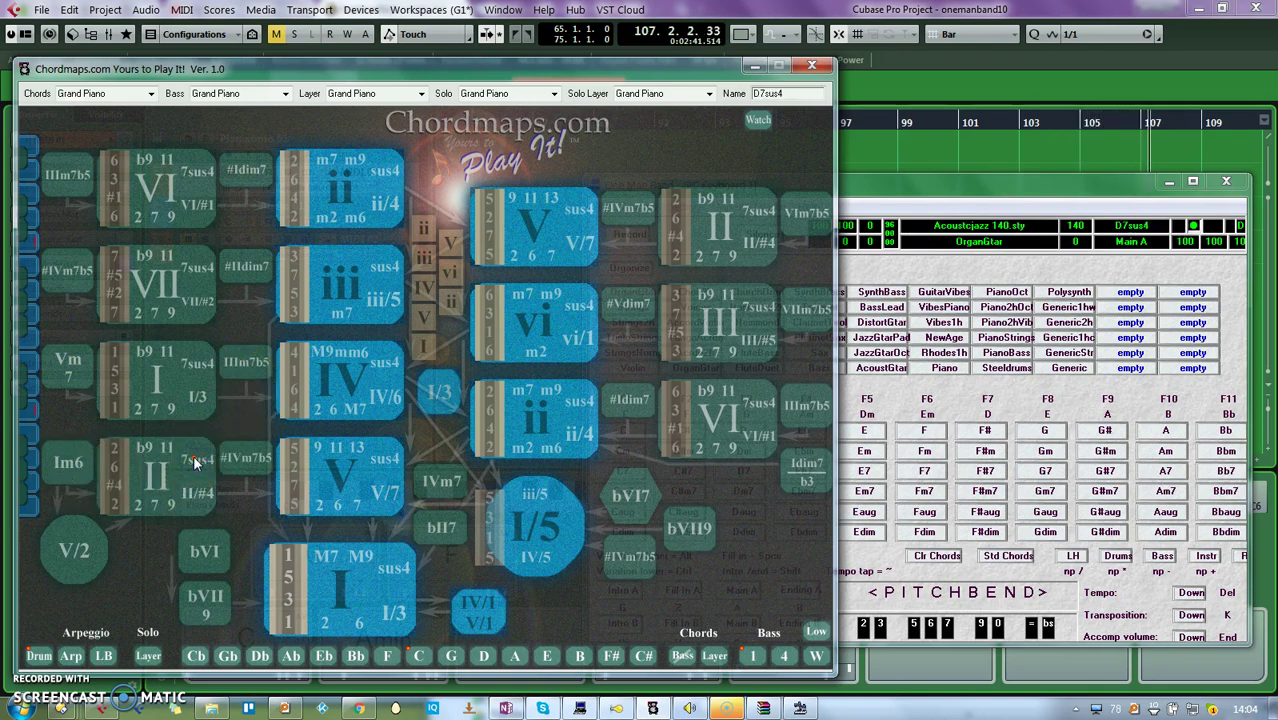
- Play the iii sus4, IV and IVm7 chords in Chordmaps
click(386, 270)
click(343, 380)
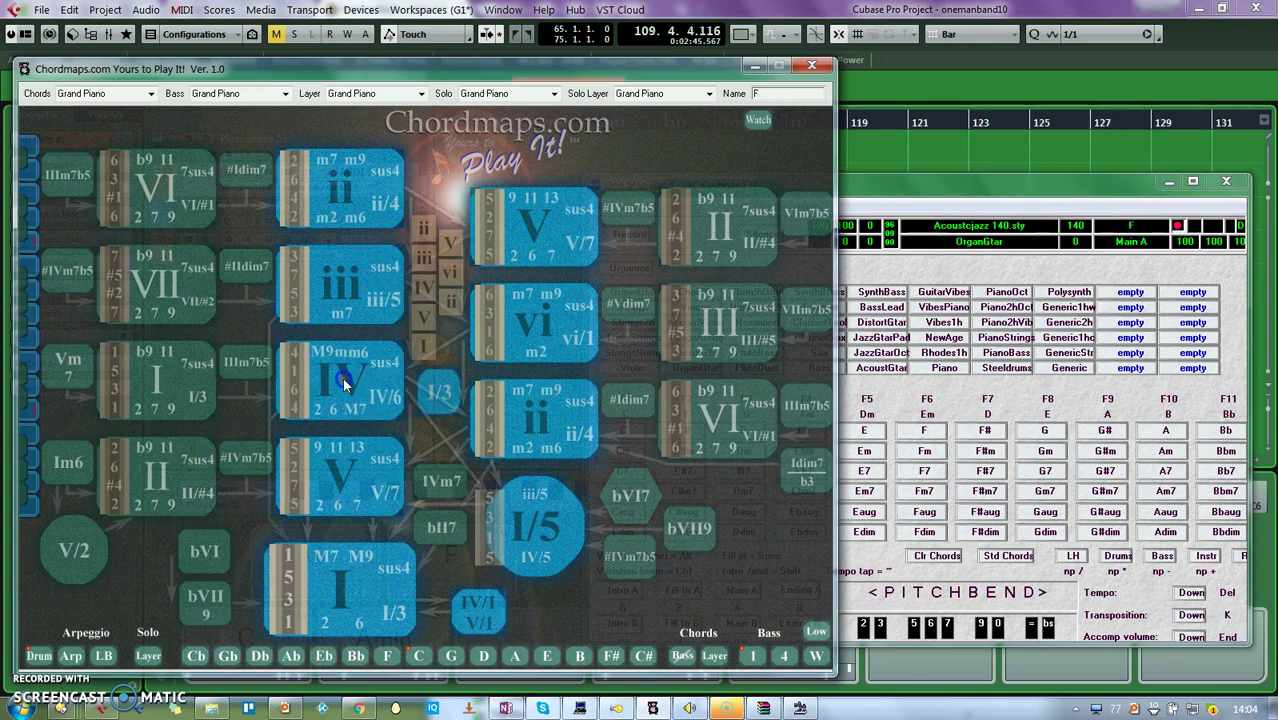
click(424, 473)
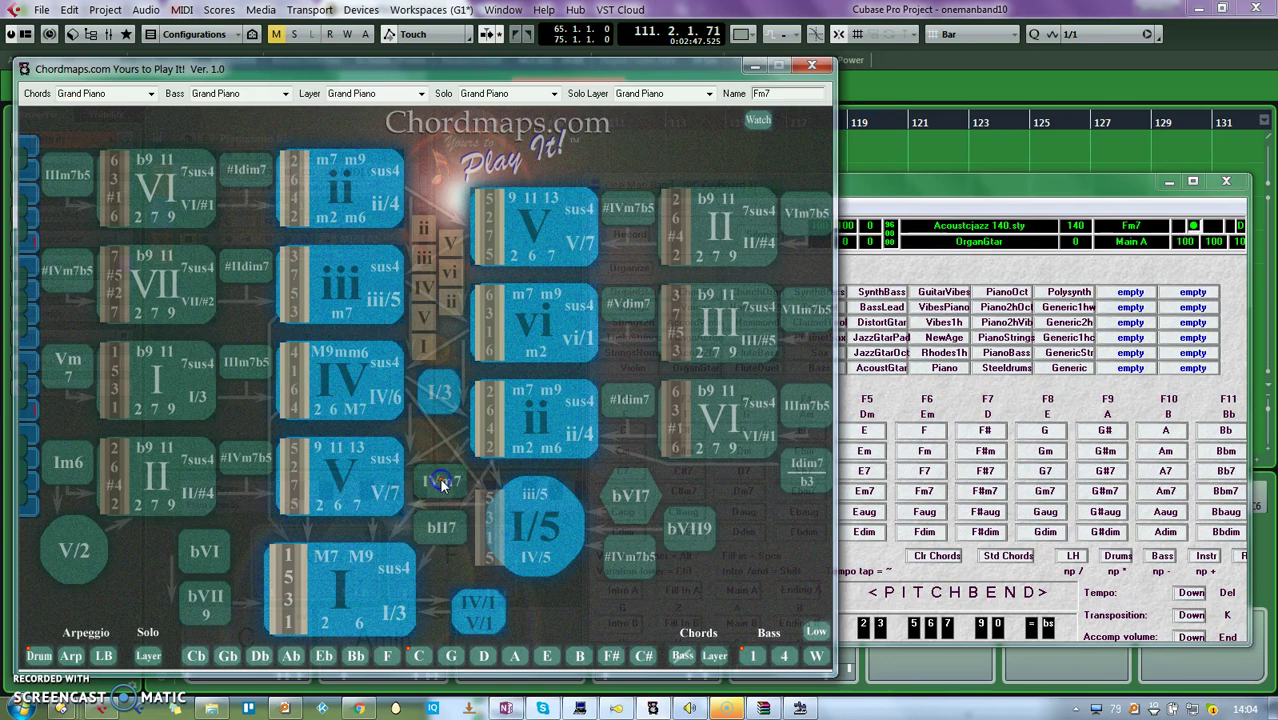
- Change the Chordmaps key to E and play the V, bII7 and I chords
click(546, 656)
click(388, 506)
click(443, 529)
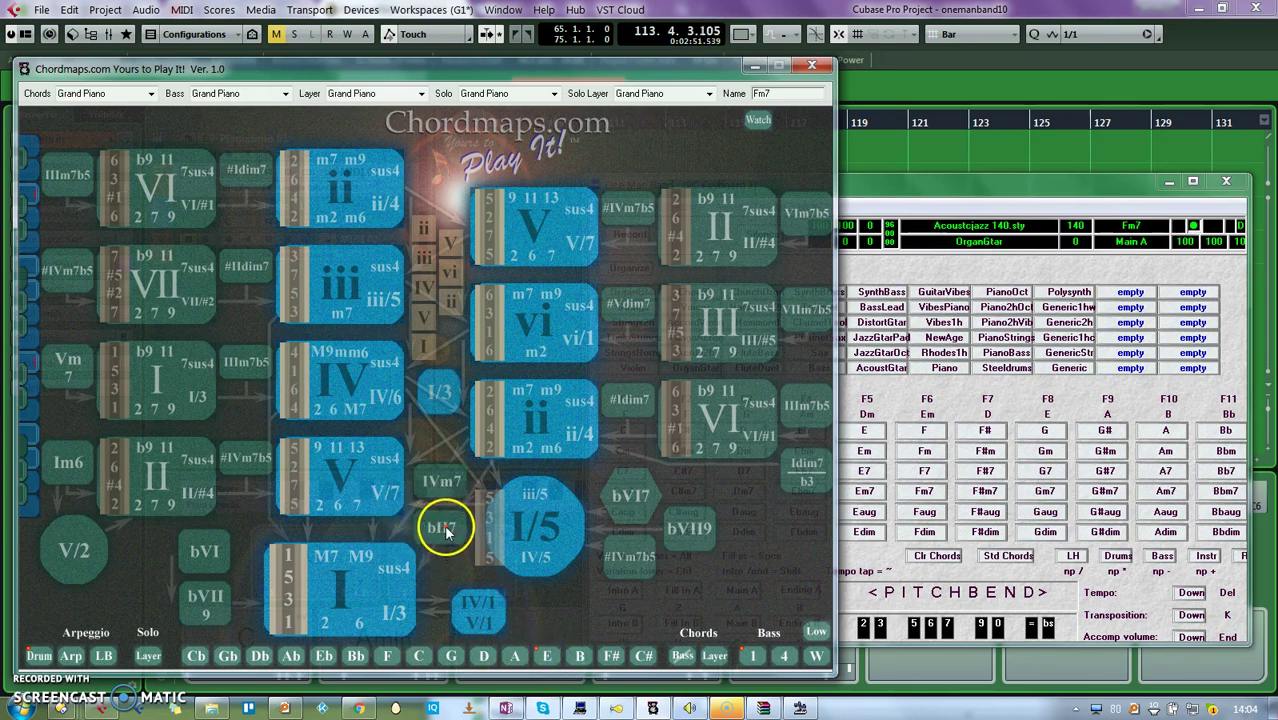
click(351, 563)
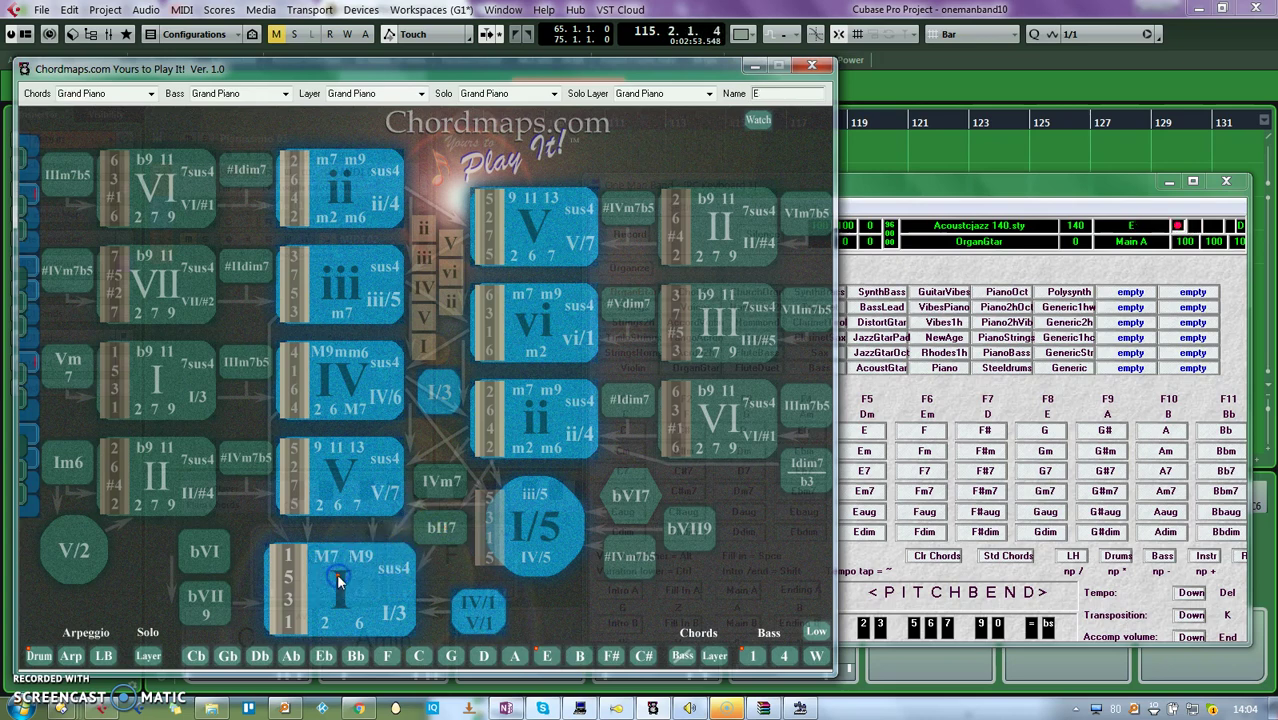
- Return to Cubase, then stop and restart playback repeatedly to check that One Man Band follows the transport
click(930, 68)
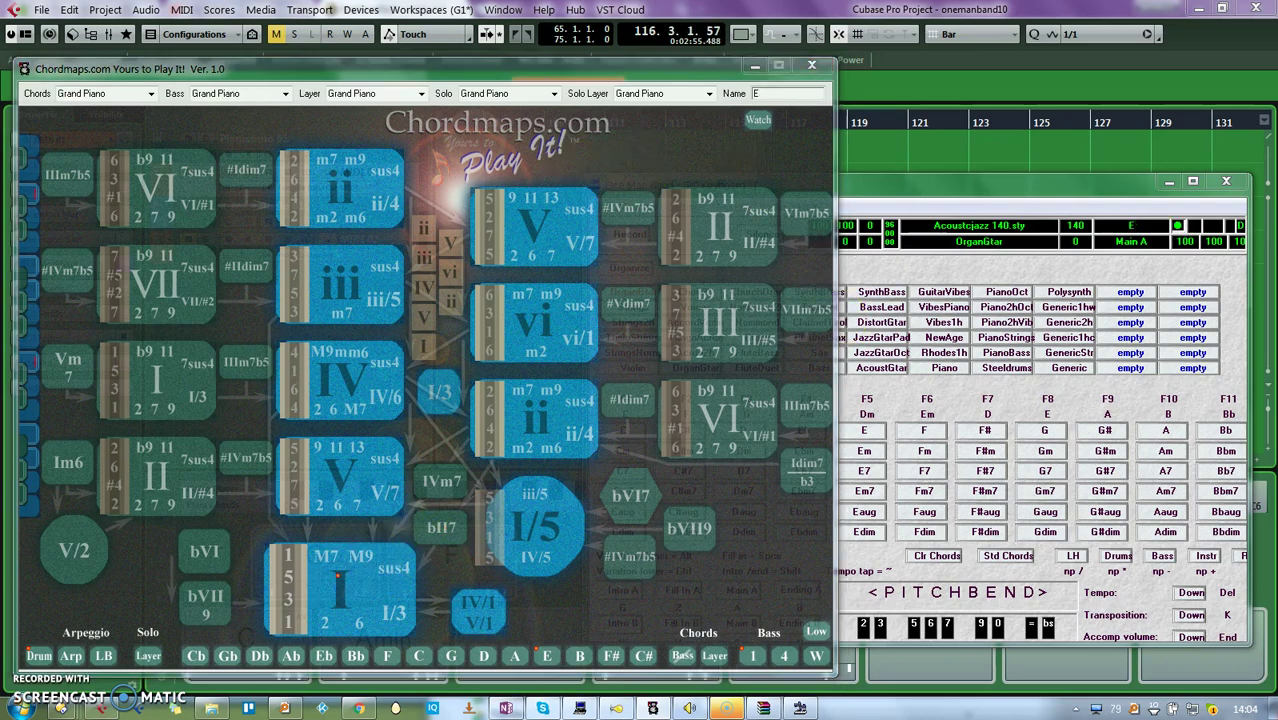
click(1015, 88)
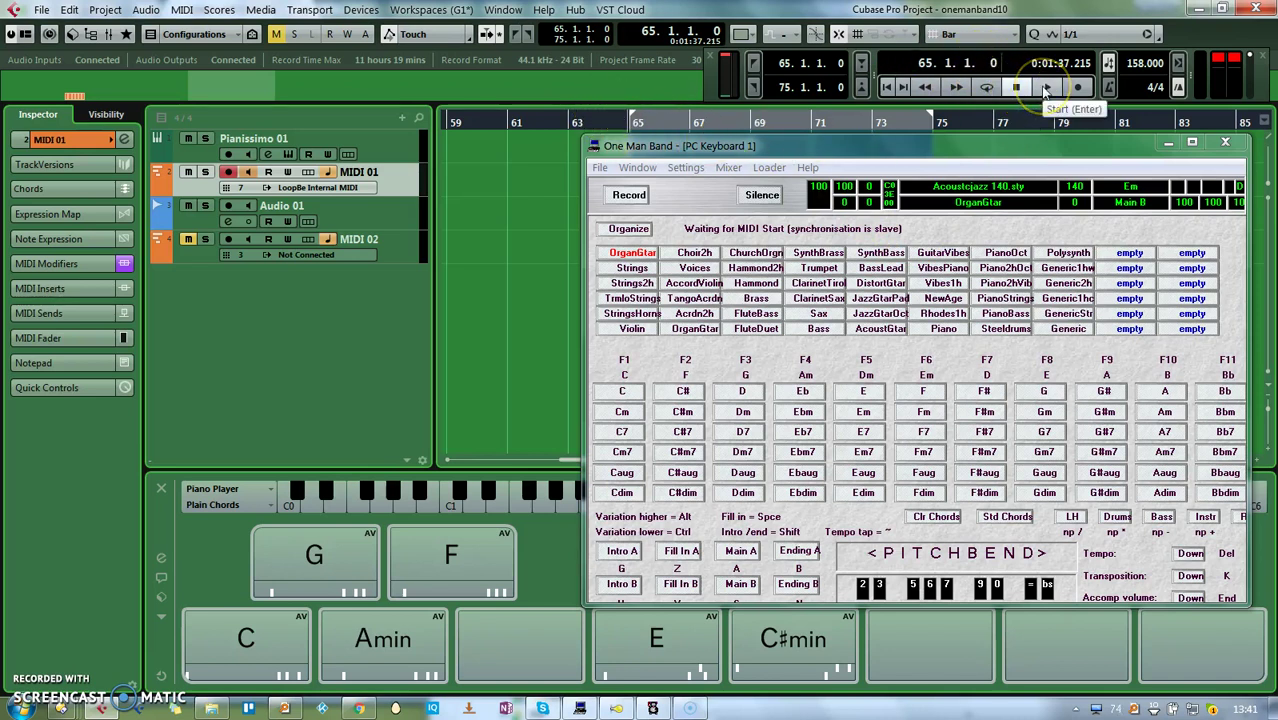
click(1046, 88)
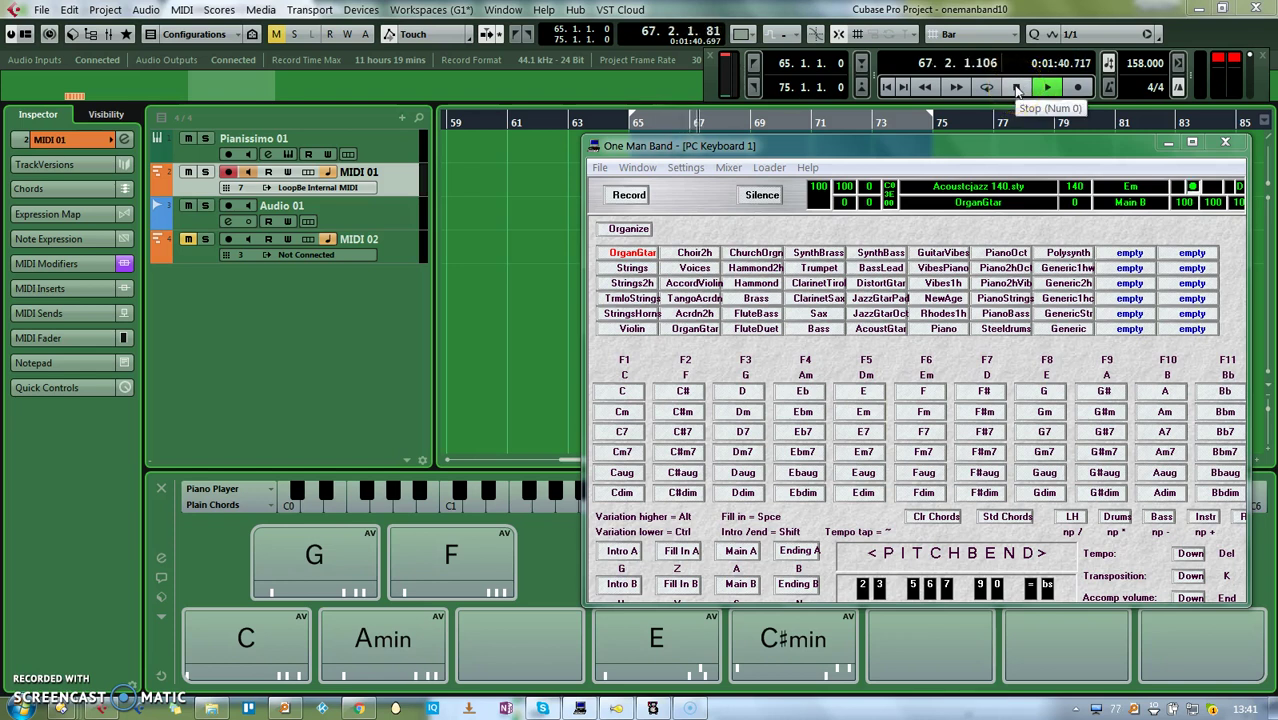
click(1018, 88)
click(1047, 88)
- Play a progression on Cubase's G, C, Amin and F chord pads to drive One Man Band's accompaniment, ending on C
click(318, 572)
click(245, 680)
click(249, 660)
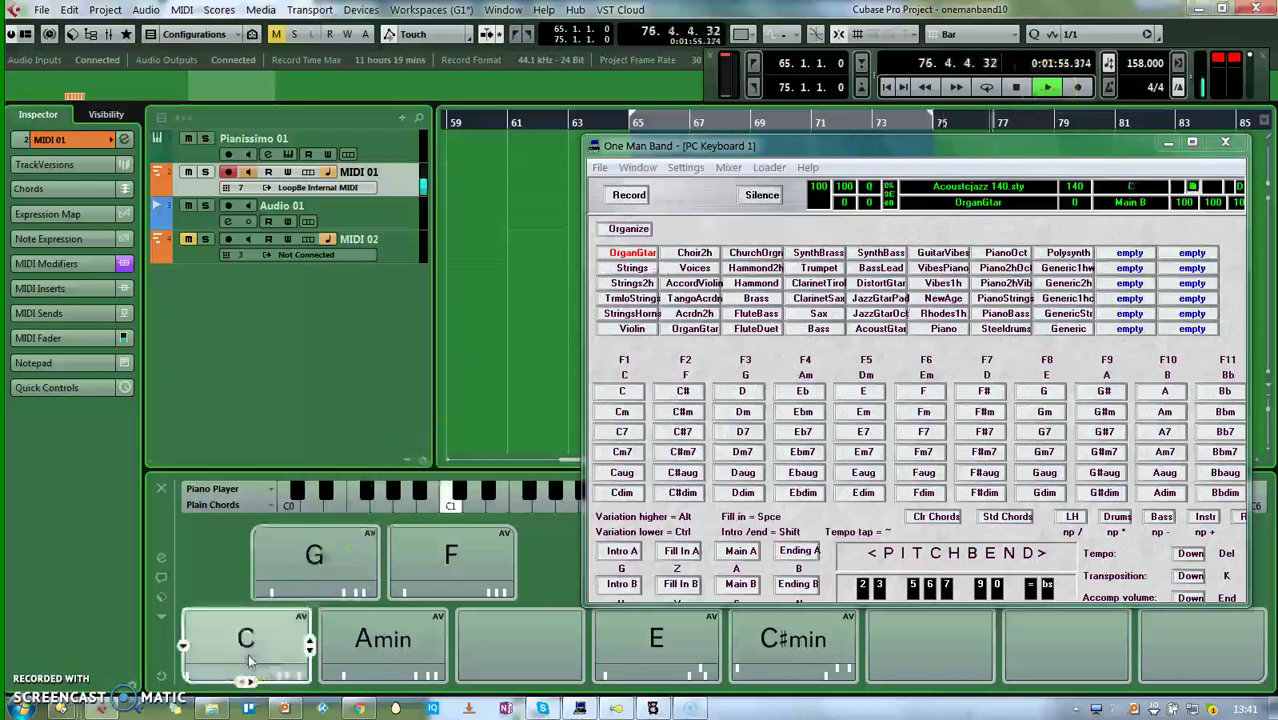
click(316, 560)
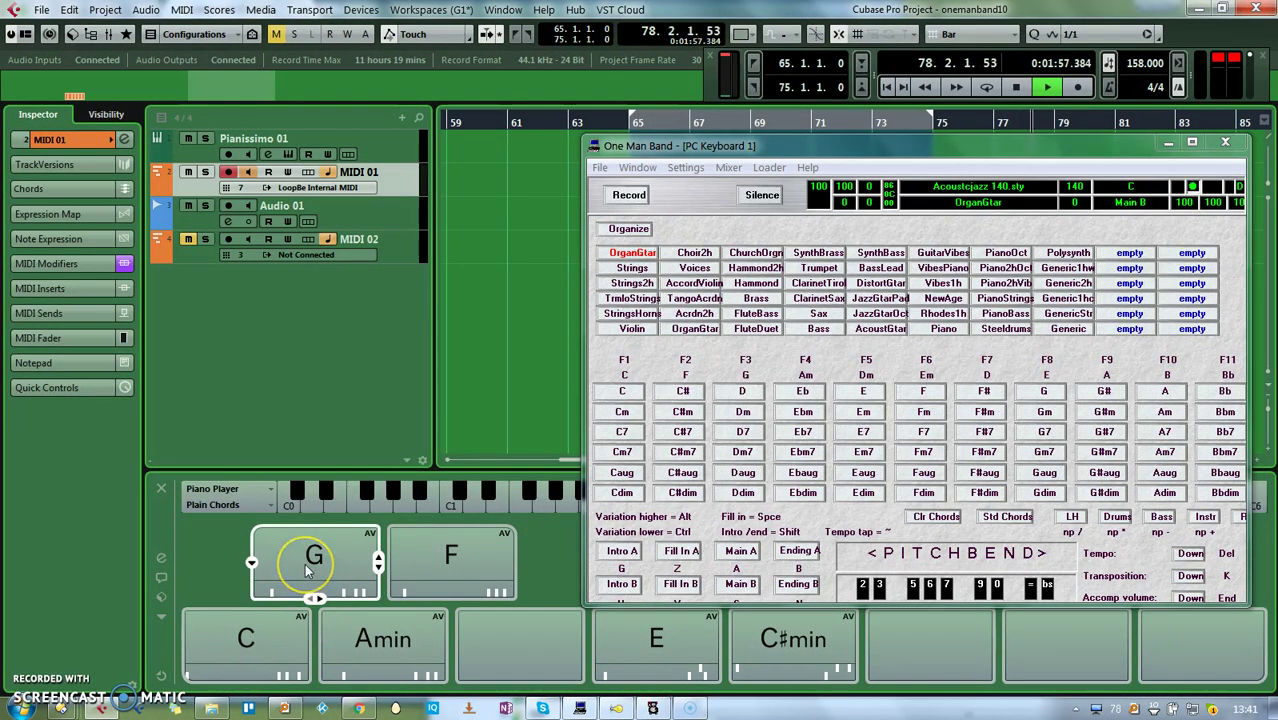
click(312, 568)
click(383, 642)
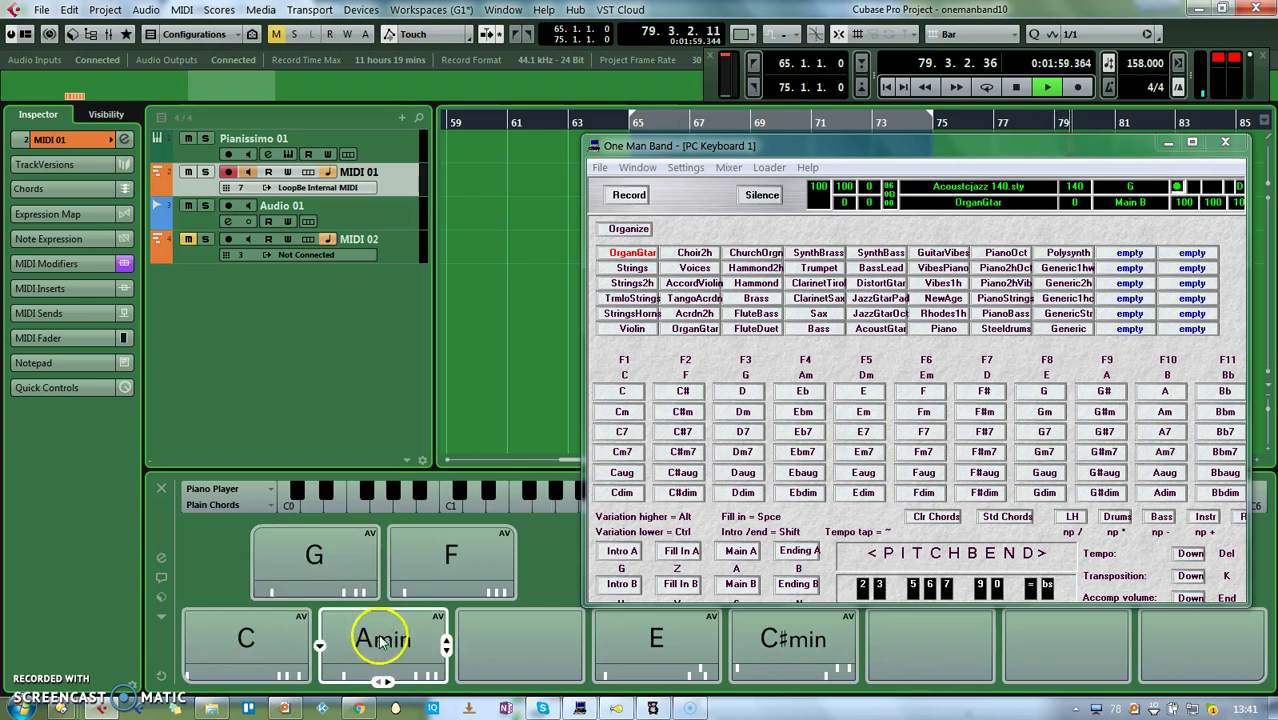
click(379, 654)
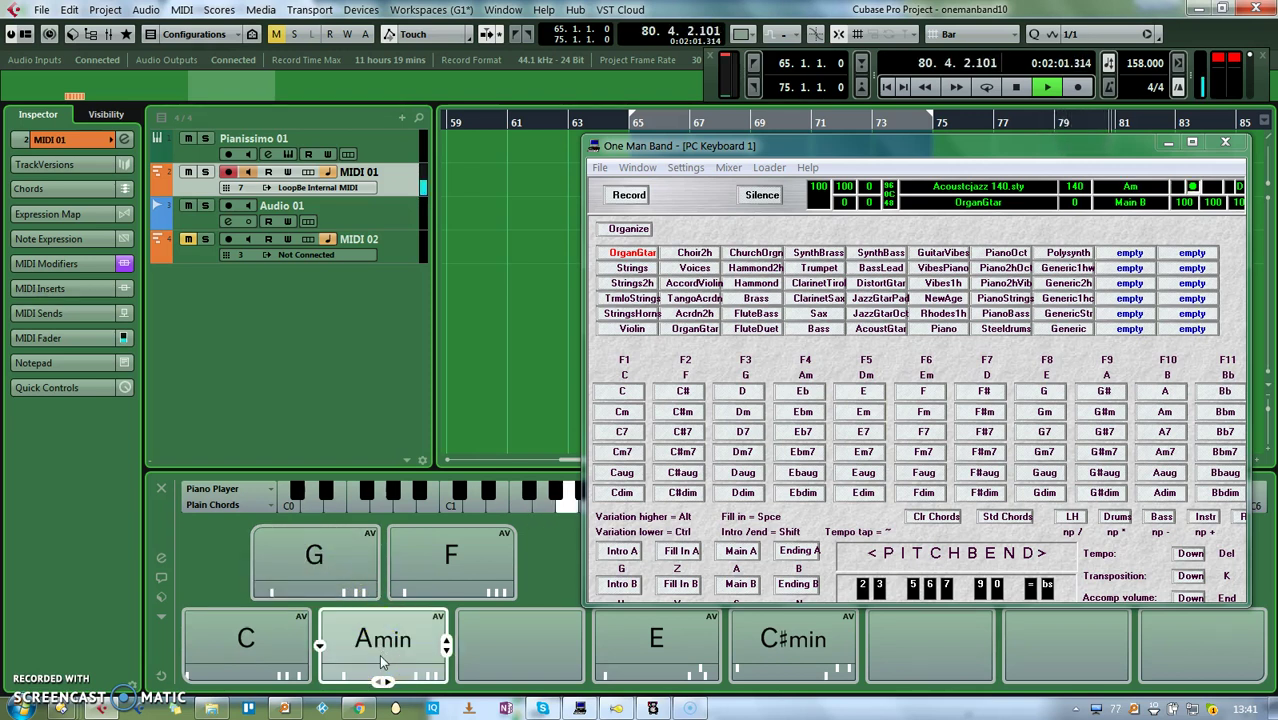
click(478, 557)
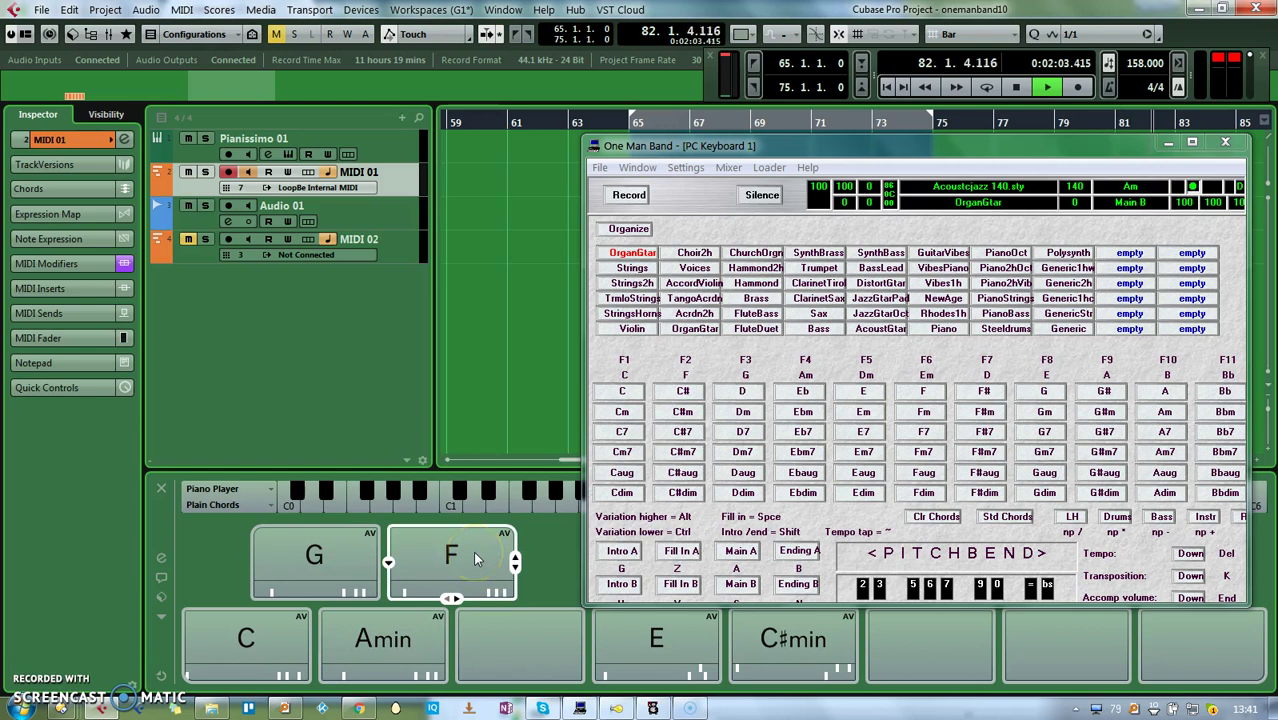
click(476, 560)
click(430, 578)
click(314, 566)
click(263, 637)
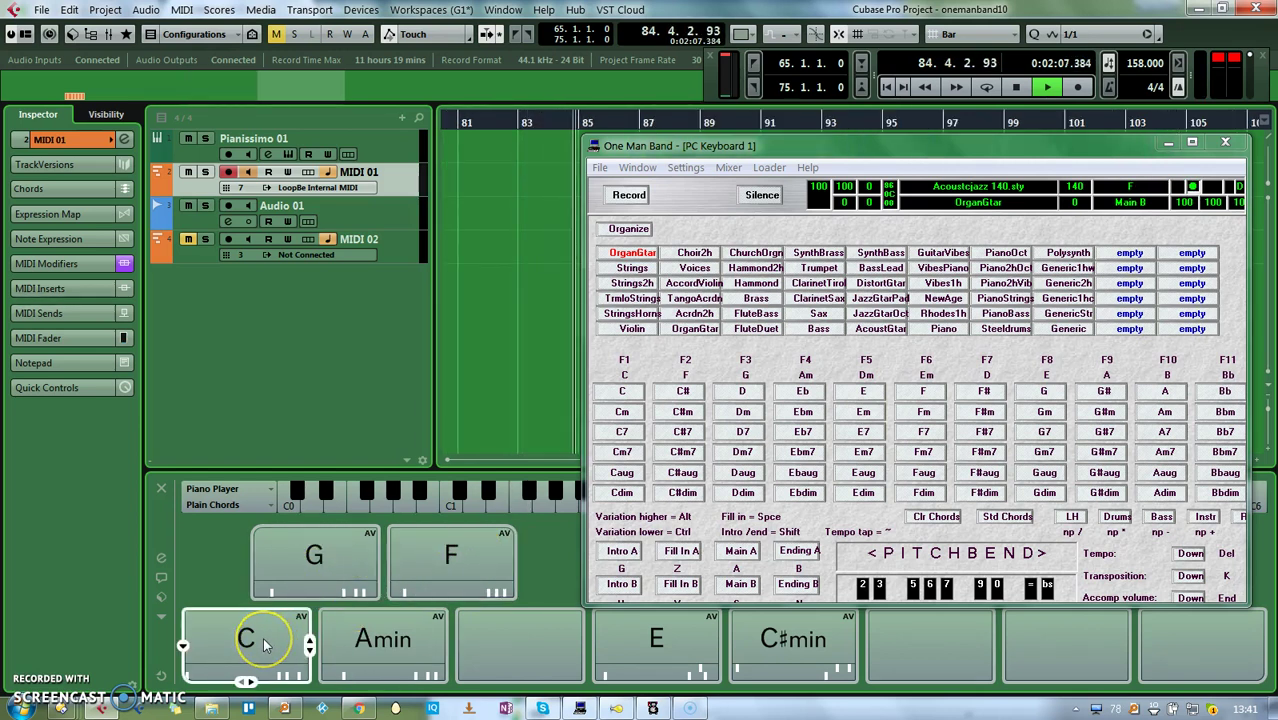
- Play Cubase's C chord pad again to keep One Man Band's accompaniment on C
click(250, 632)
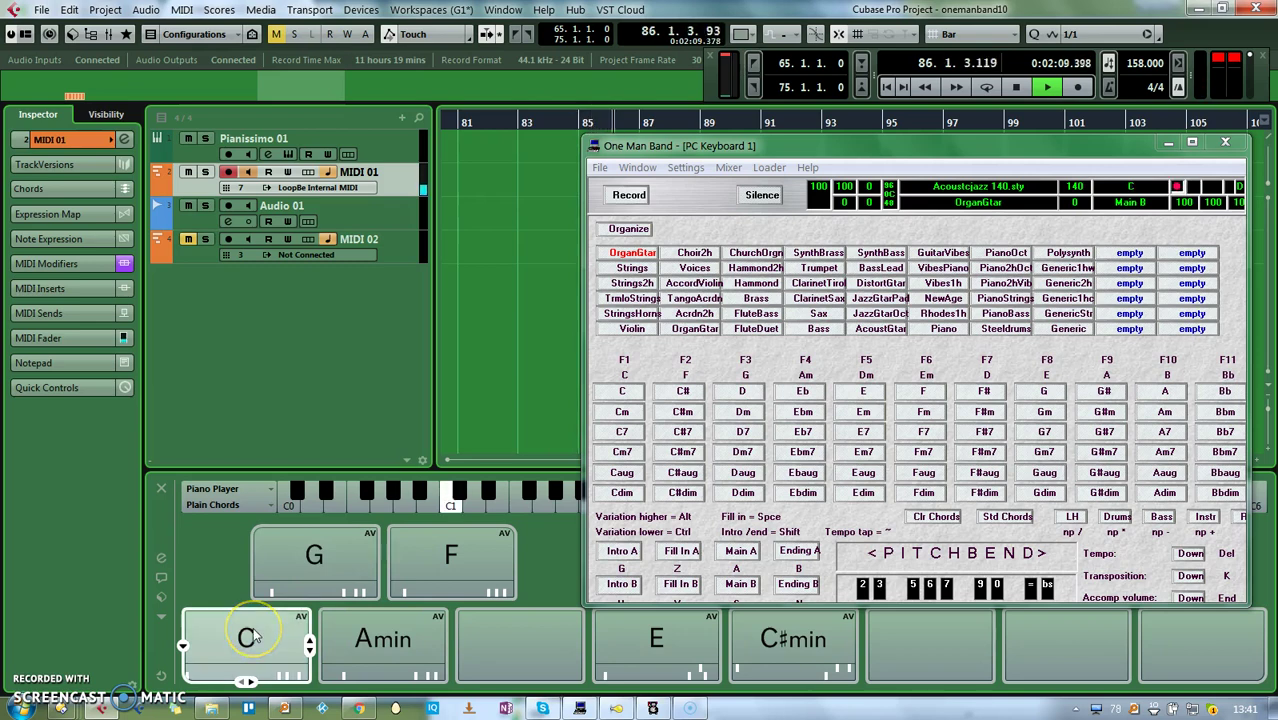
click(491, 634)
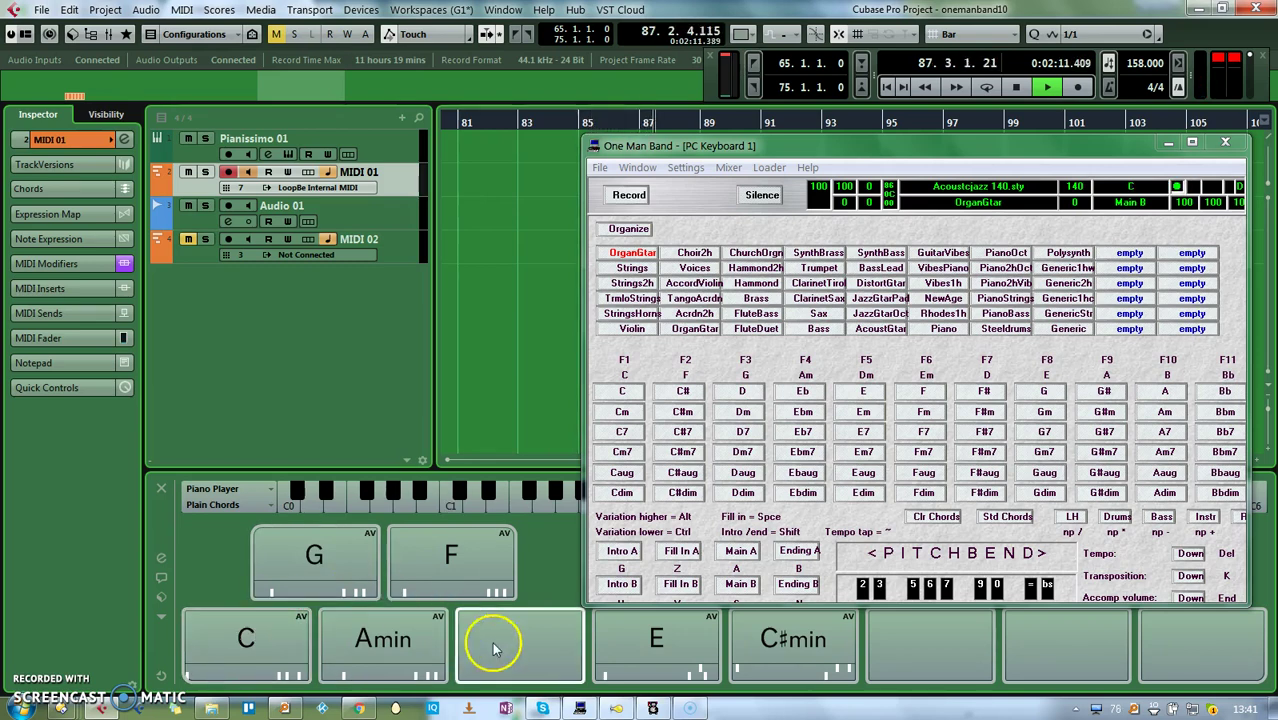
- Switch to Chordmaps, set its key to A and play the I/5 and I chords
click(652, 708)
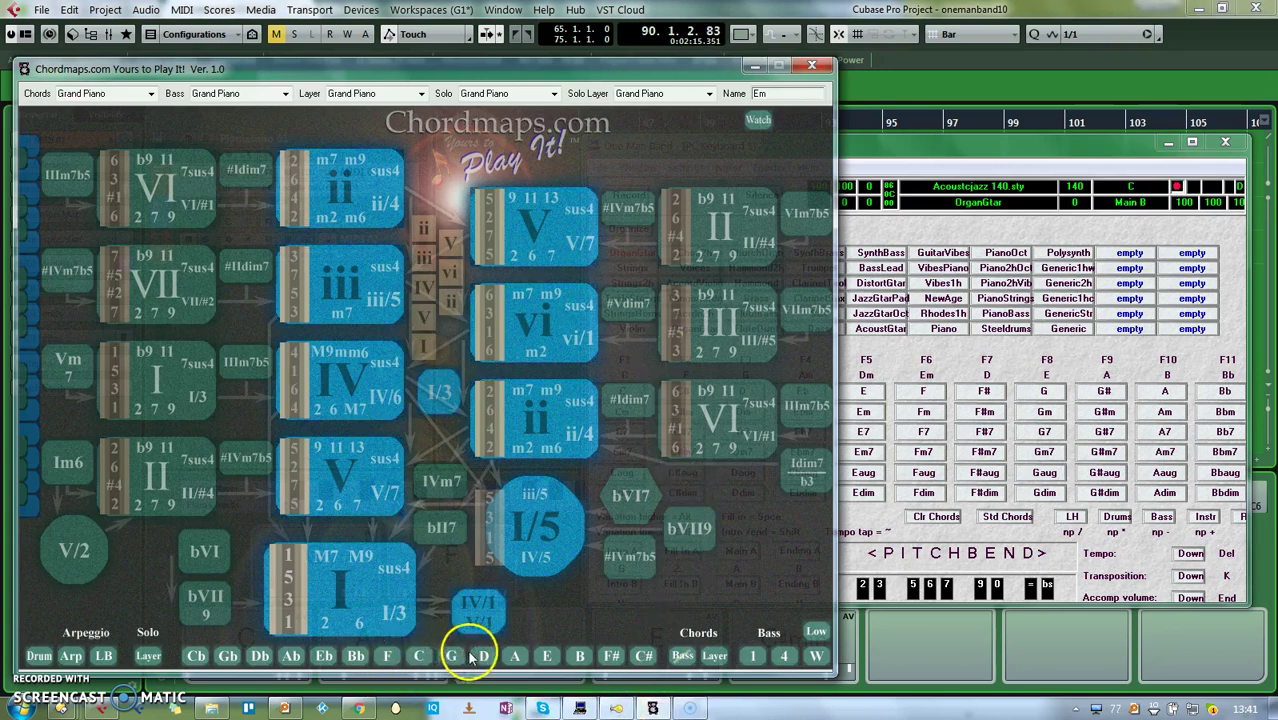
click(518, 657)
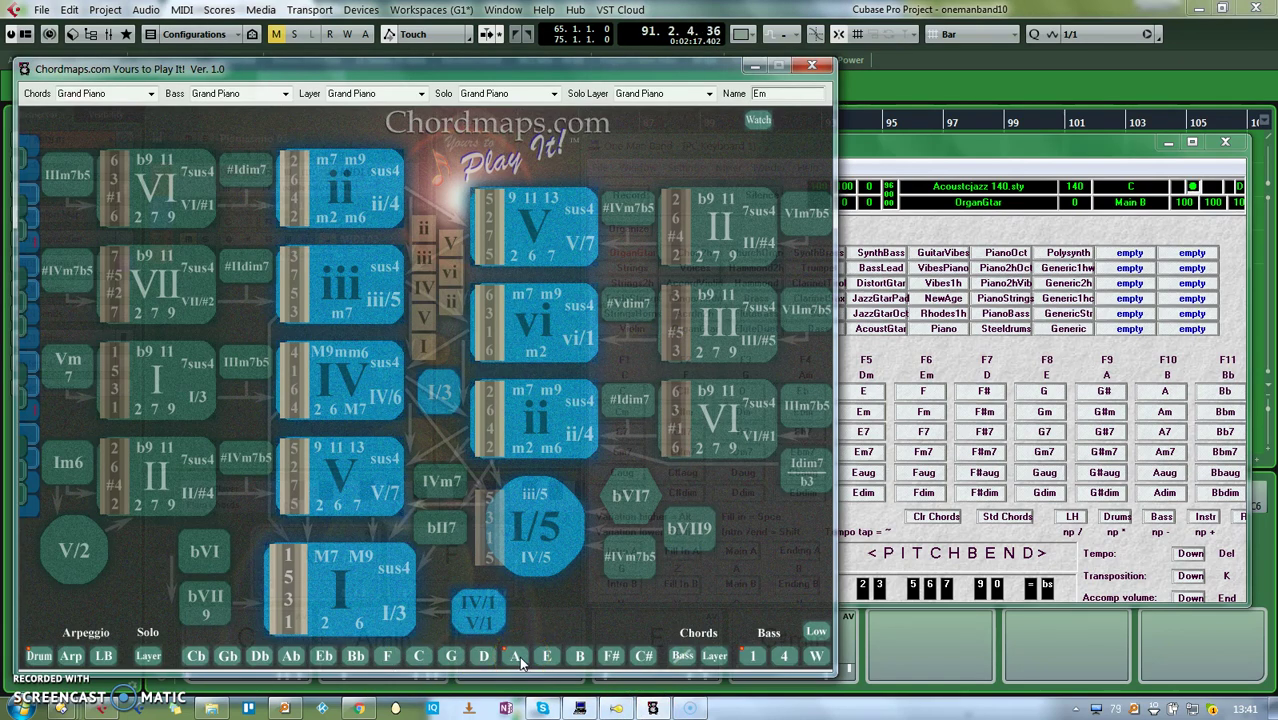
drag(531, 514, 345, 592)
click(337, 585)
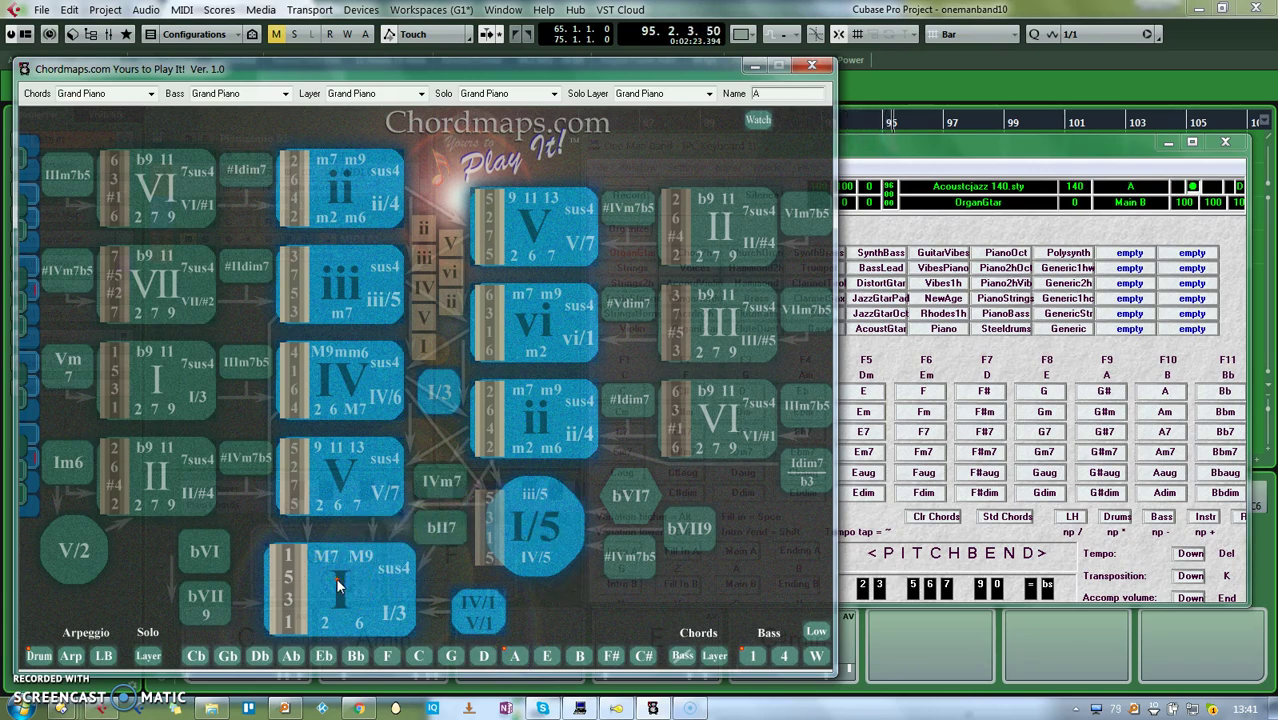
- Play the V, IV, iii and iii sus4 chords in the key of A
drag(342, 485, 341, 390)
drag(348, 271, 329, 295)
click(389, 268)
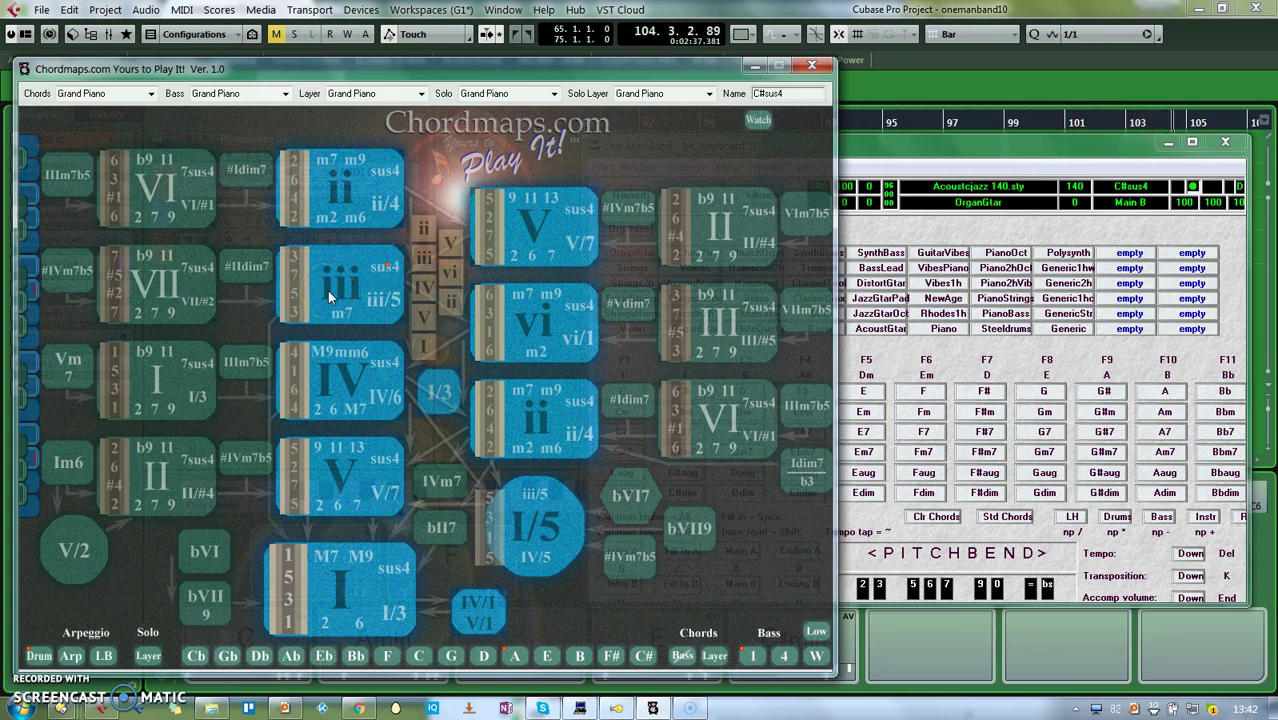
- Play the VIIm7b5, Im6 and #IVm7b5 chords, and change the Chordmaps key to C
click(815, 313)
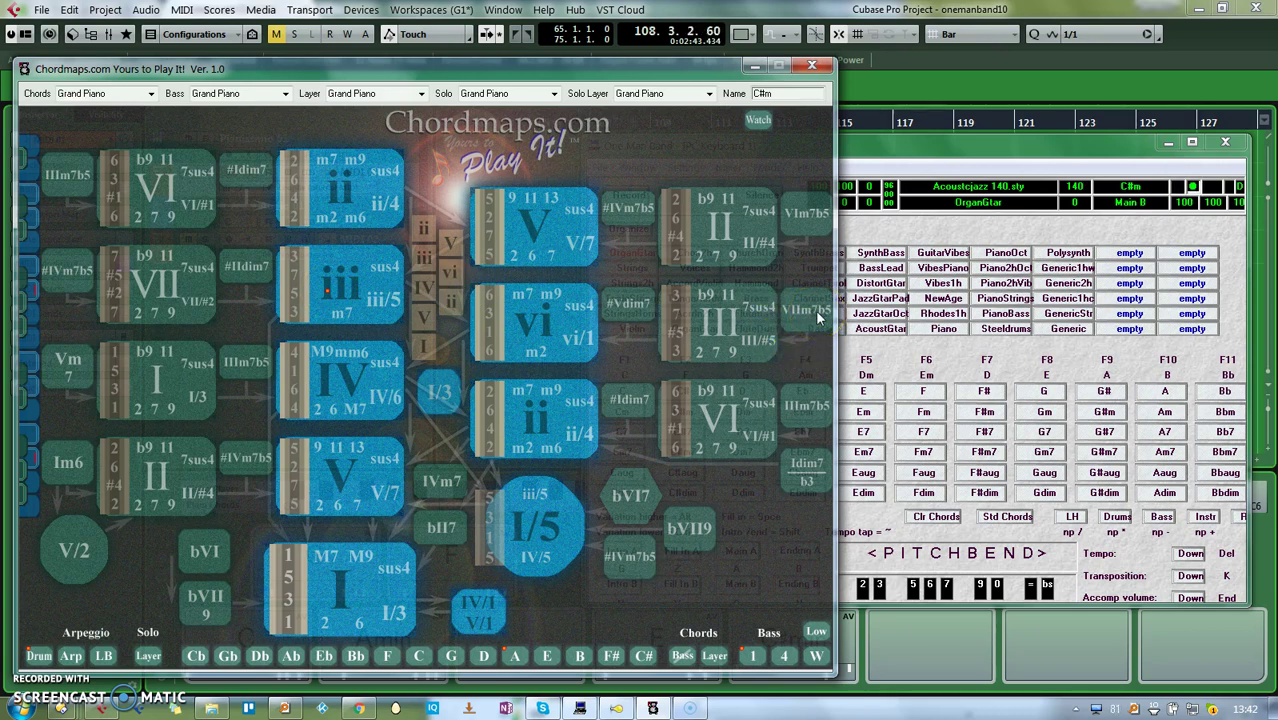
click(815, 312)
click(70, 461)
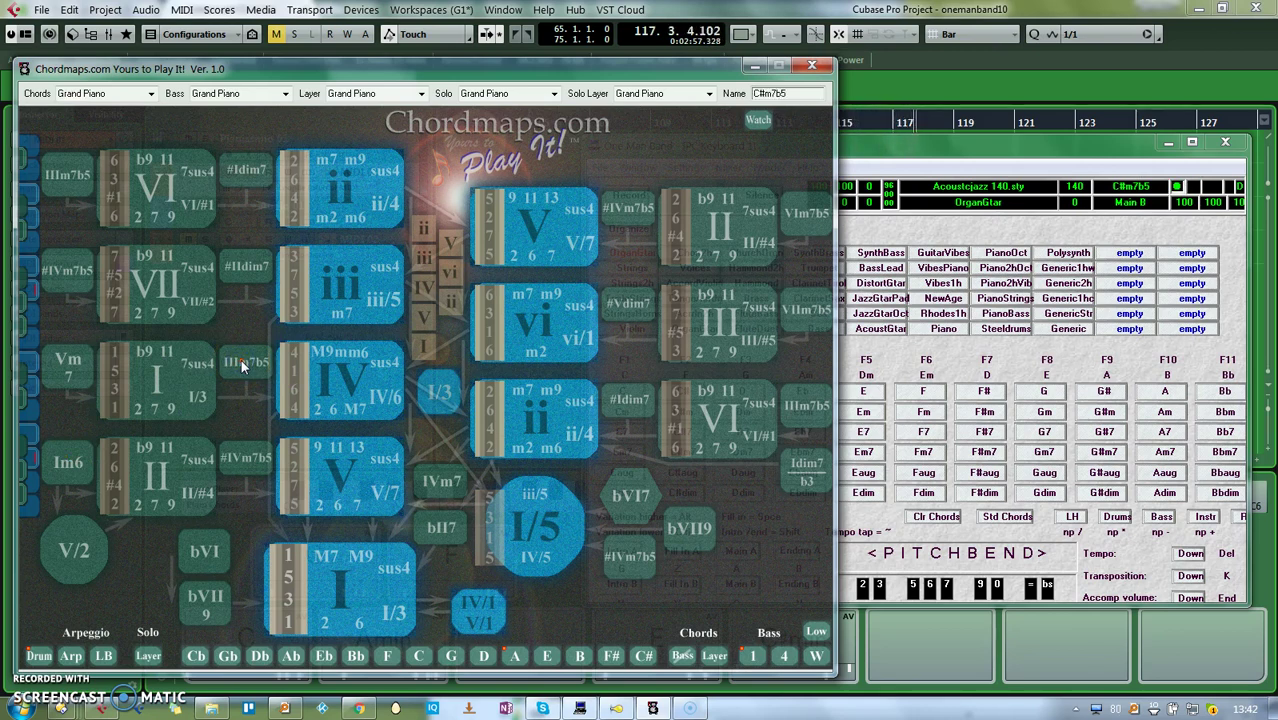
click(623, 208)
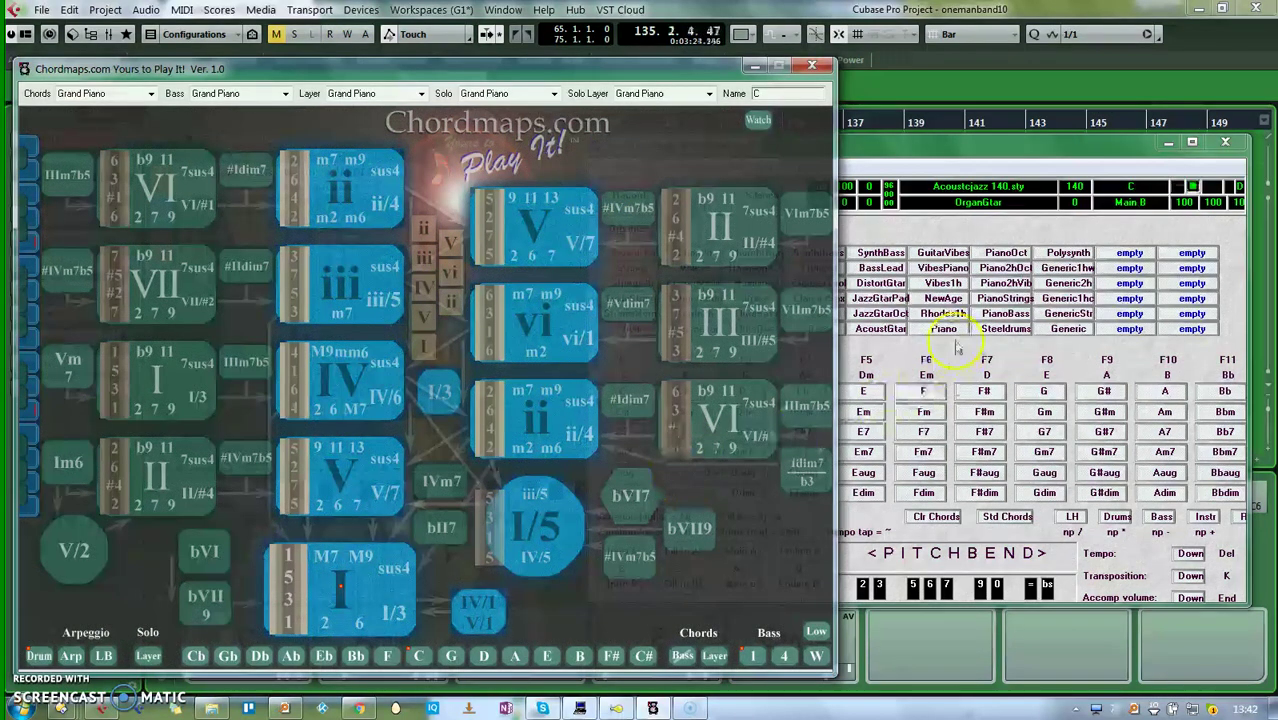
- Switch One Man Band to the Main A variation and play the I, I sus4, IVm7, IV, IV sus4 and II/#4 chords in Chordmaps
click(940, 240)
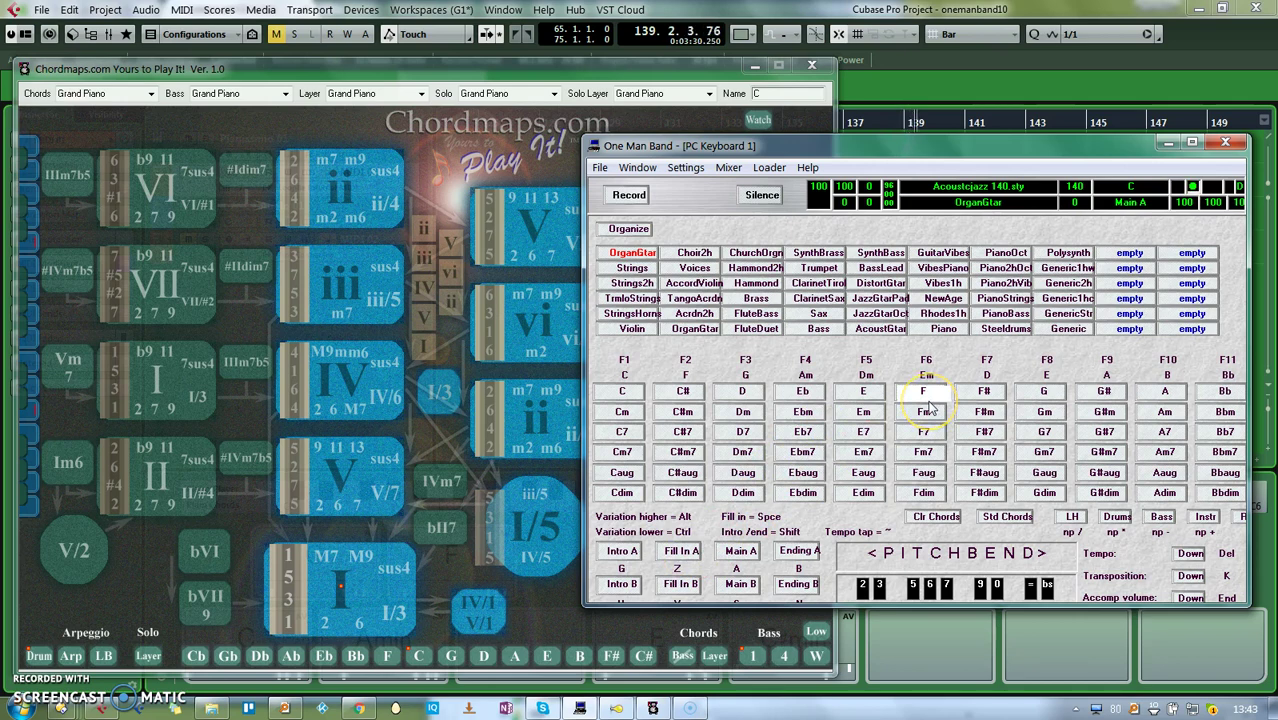
click(338, 592)
click(392, 568)
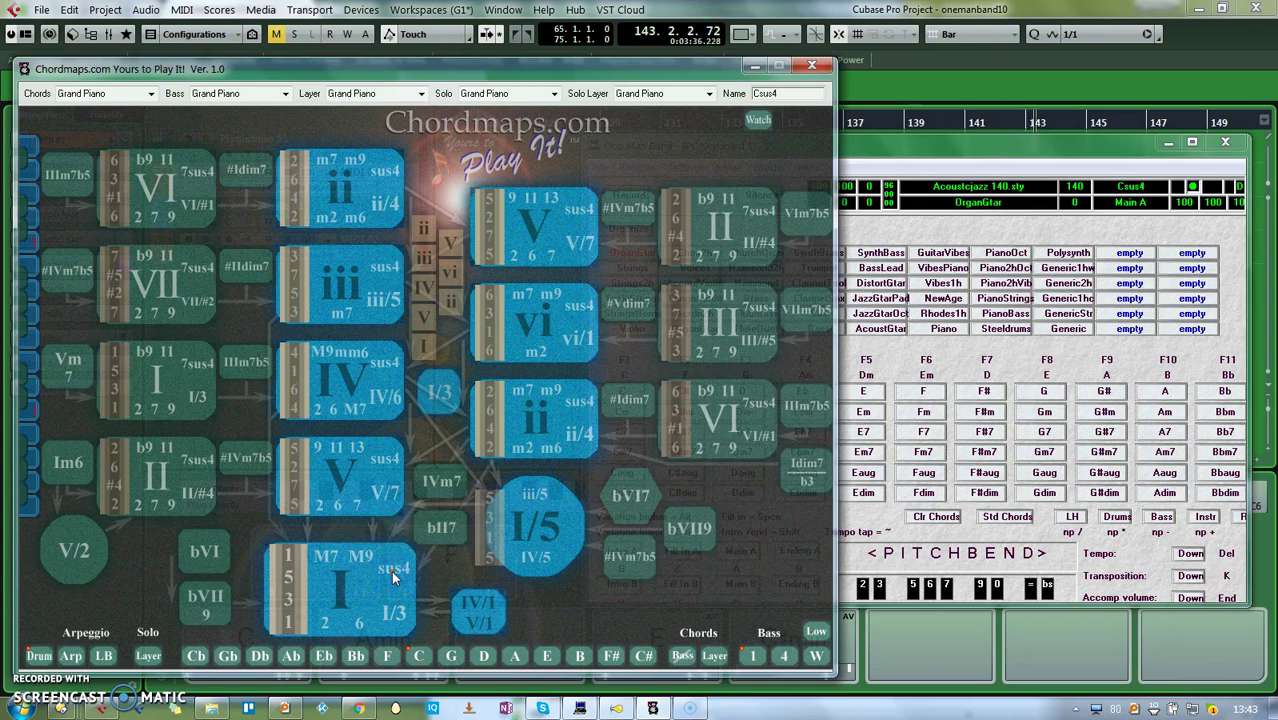
click(449, 480)
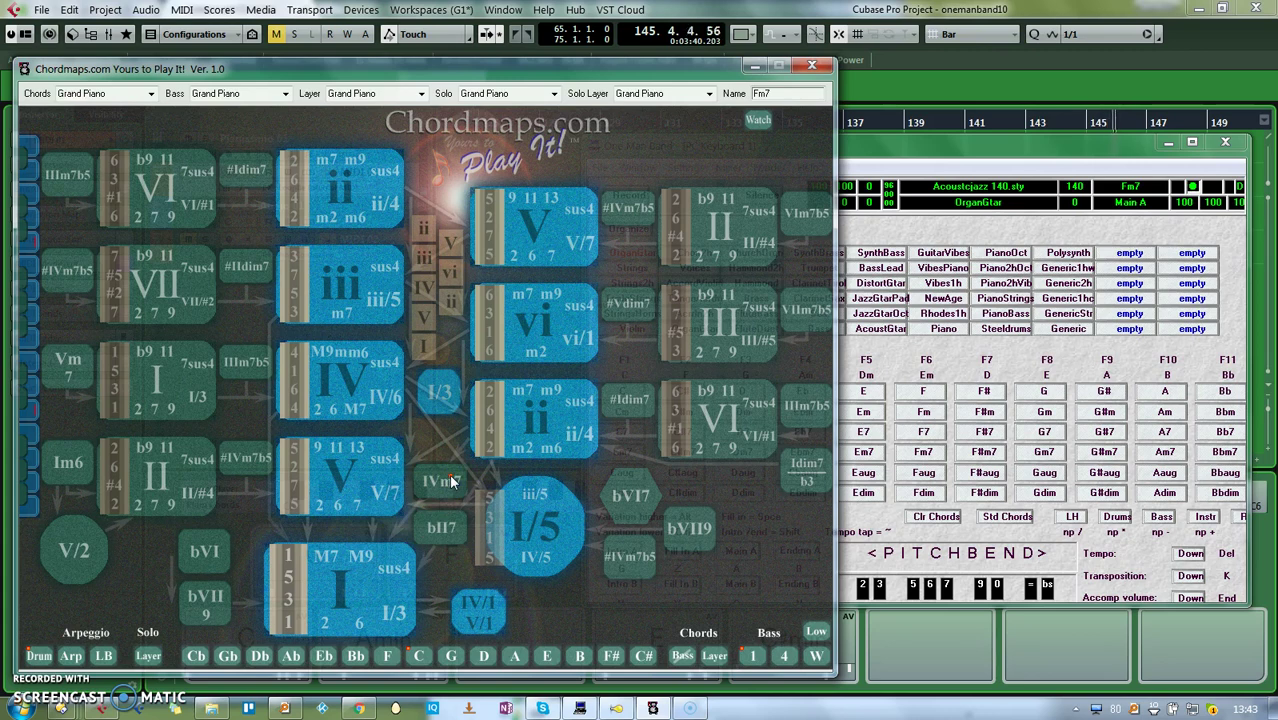
click(338, 353)
click(388, 367)
click(387, 366)
click(198, 492)
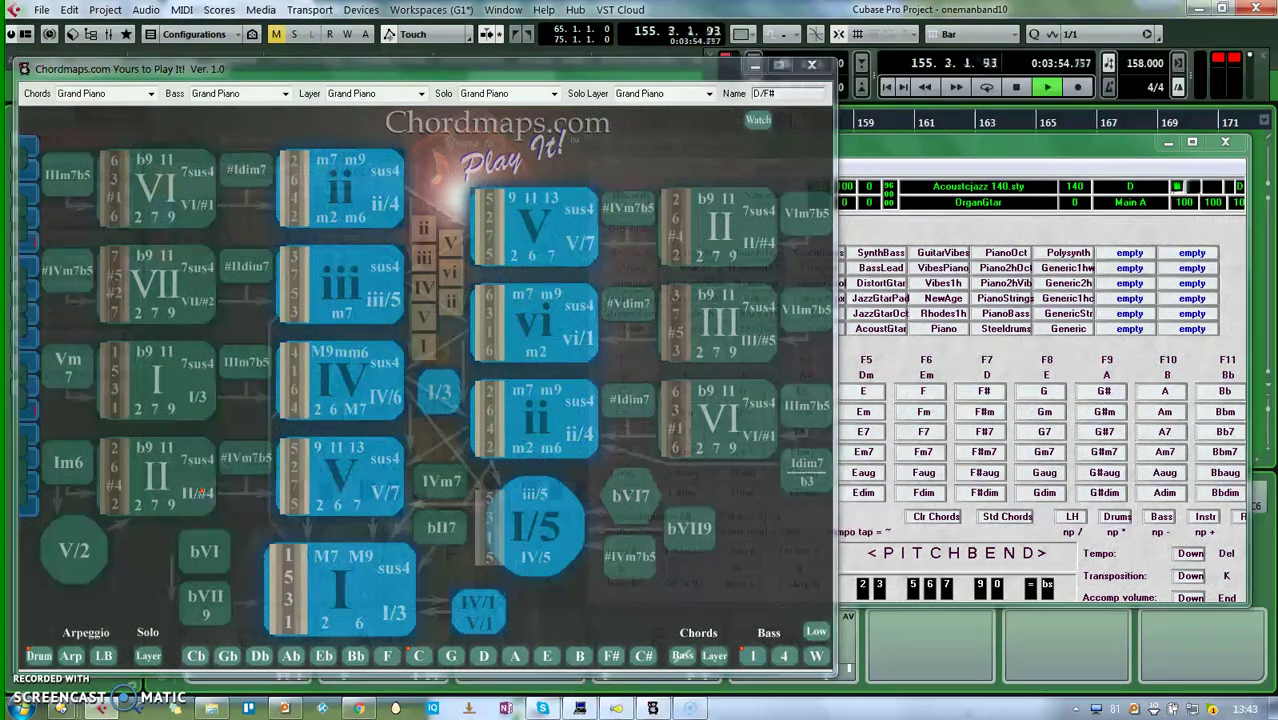
- Record chords played in Chordmaps onto Cubase's MIDI 01 track, starting with the I chord, and stop the transport when done
click(755, 66)
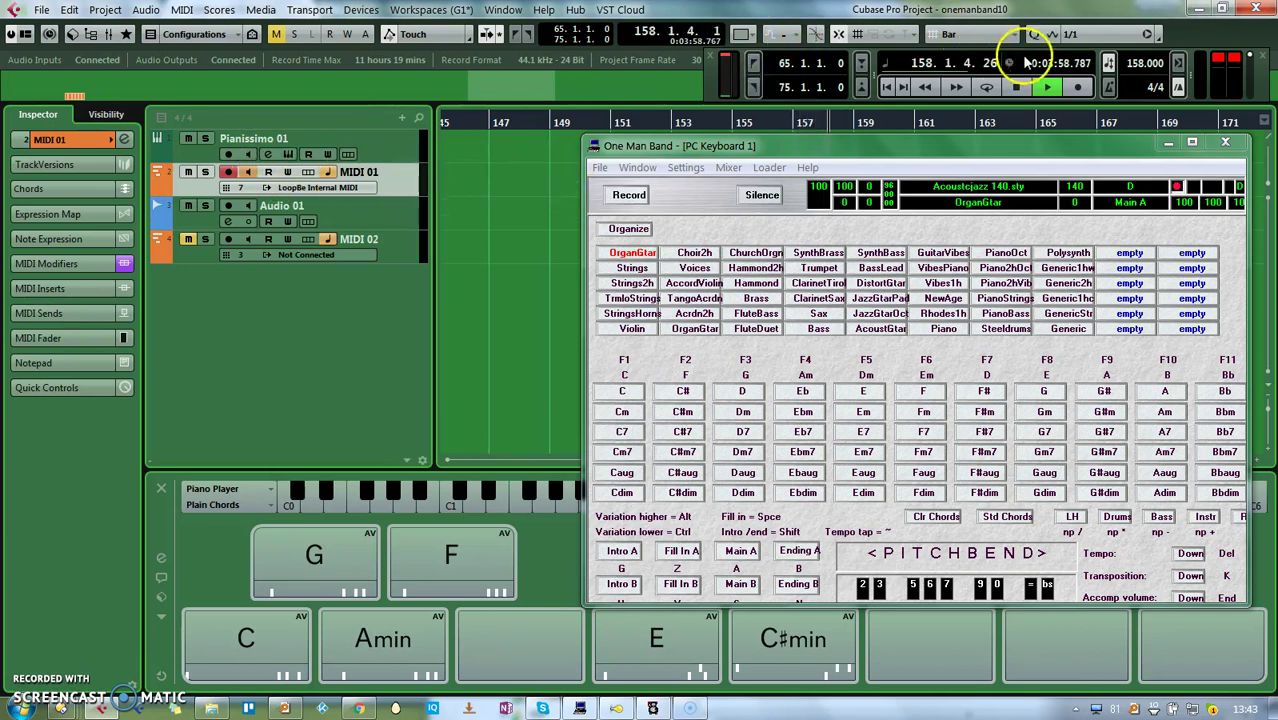
click(1080, 87)
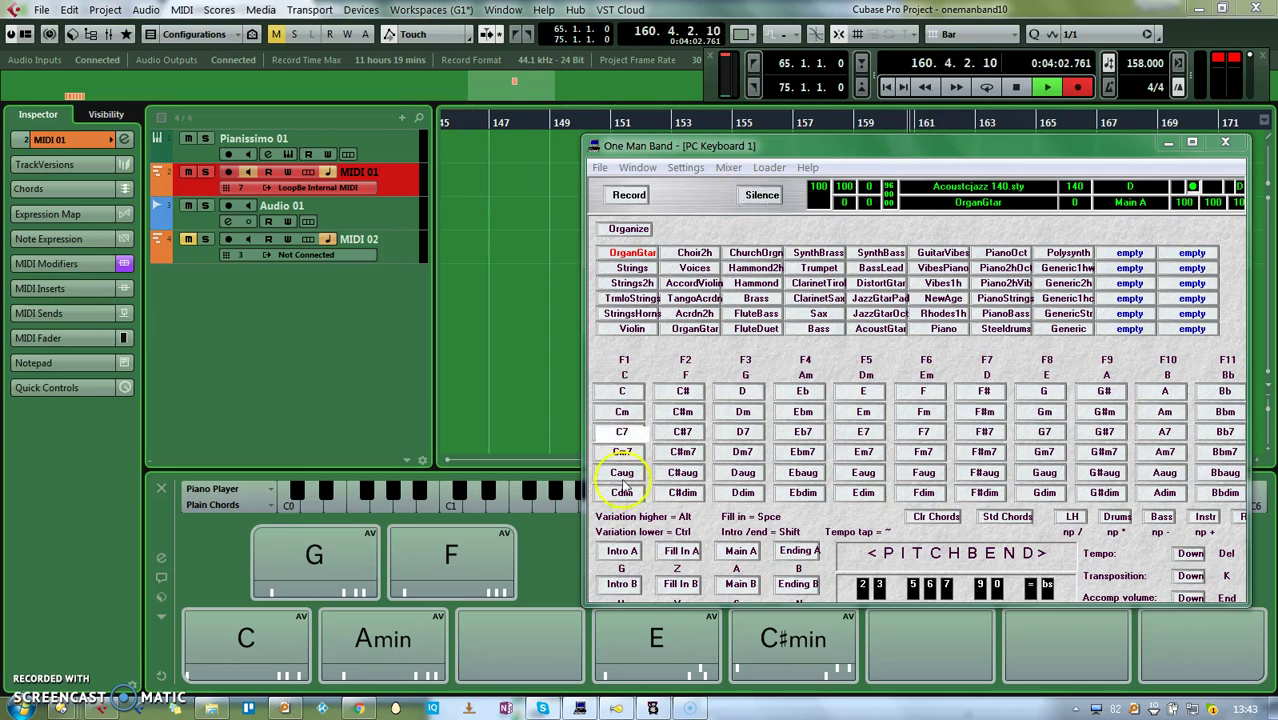
click(652, 707)
click(334, 593)
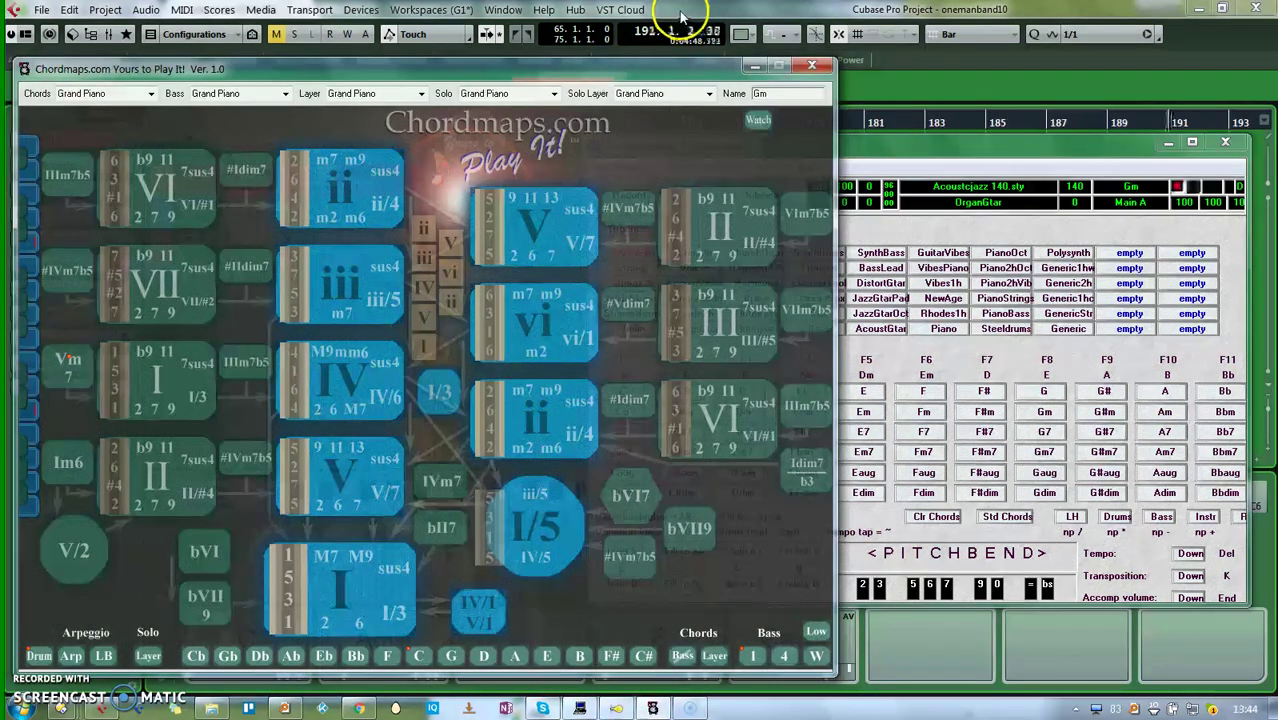
click(968, 195)
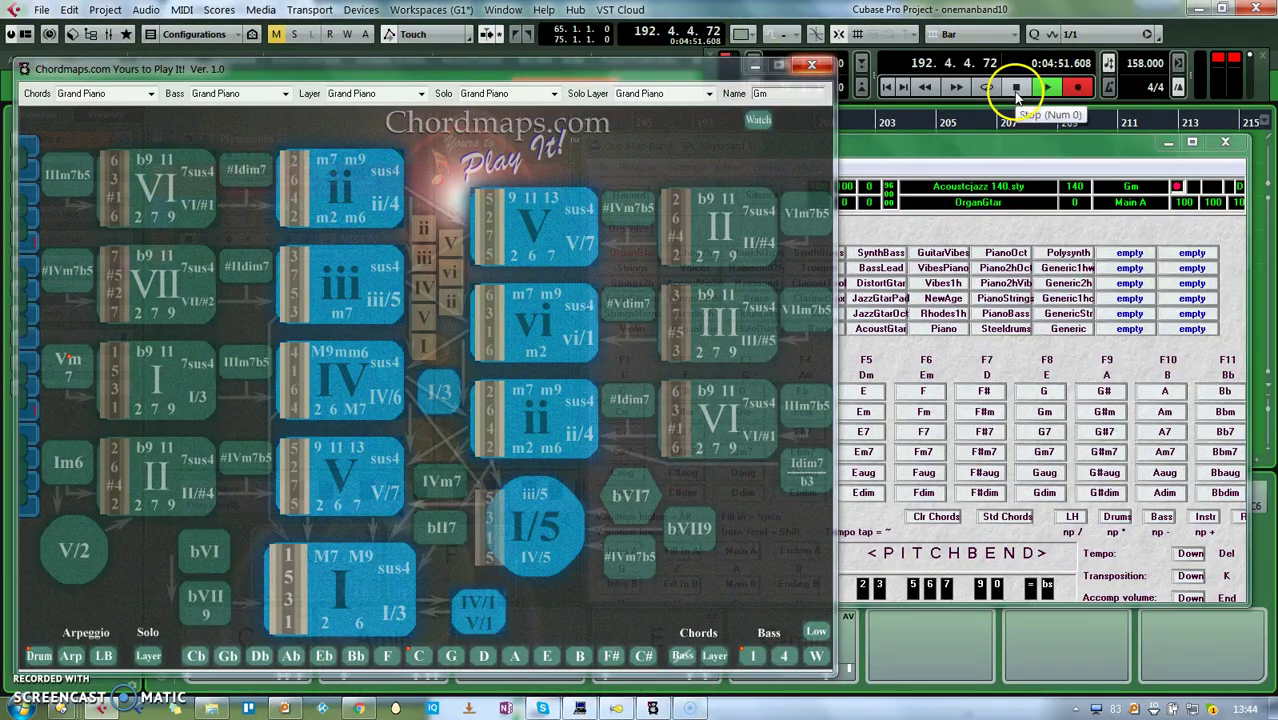
click(1016, 90)
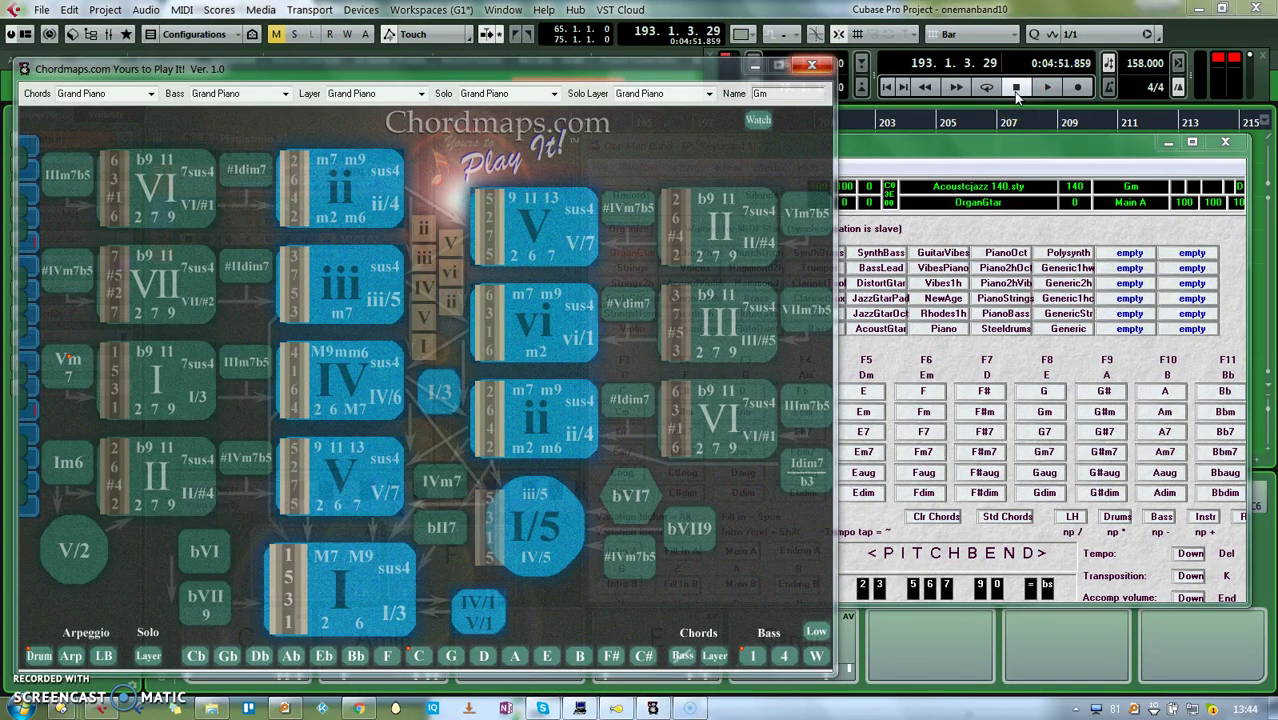
- Minimize Chordmaps and One Man Band and examine the recorded part on Cubase's MIDI 01 track
click(755, 66)
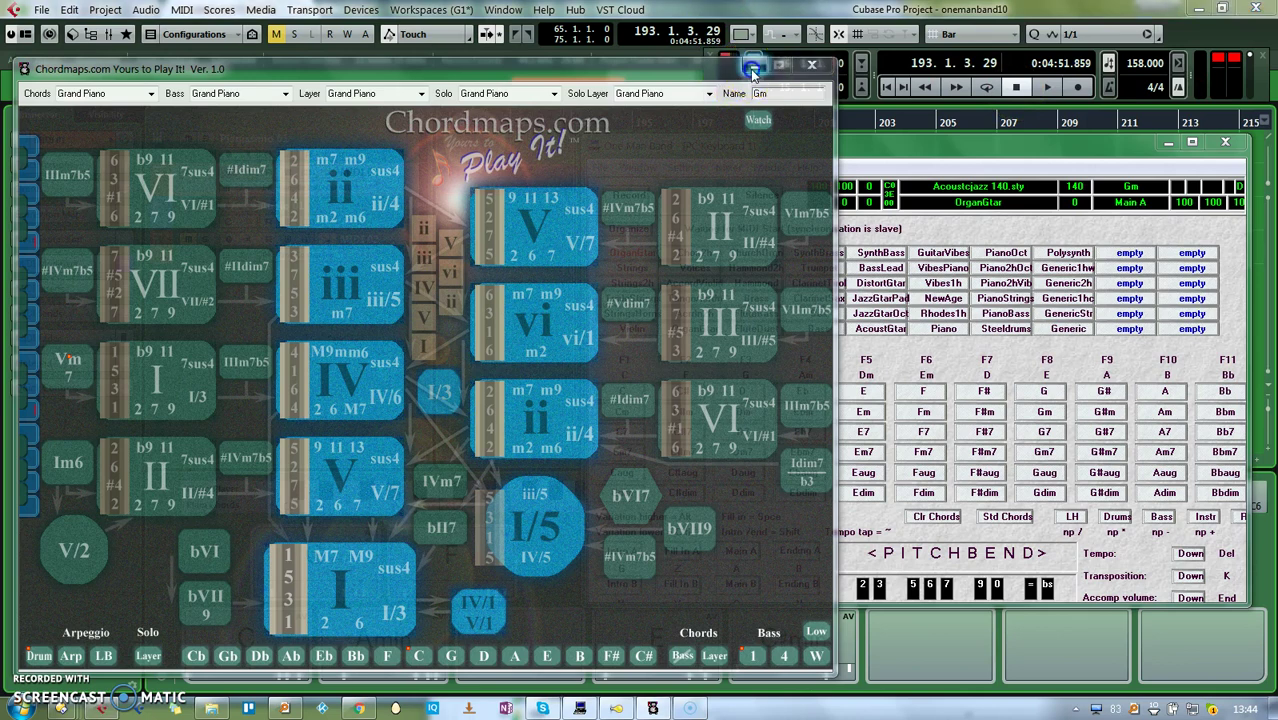
click(1167, 144)
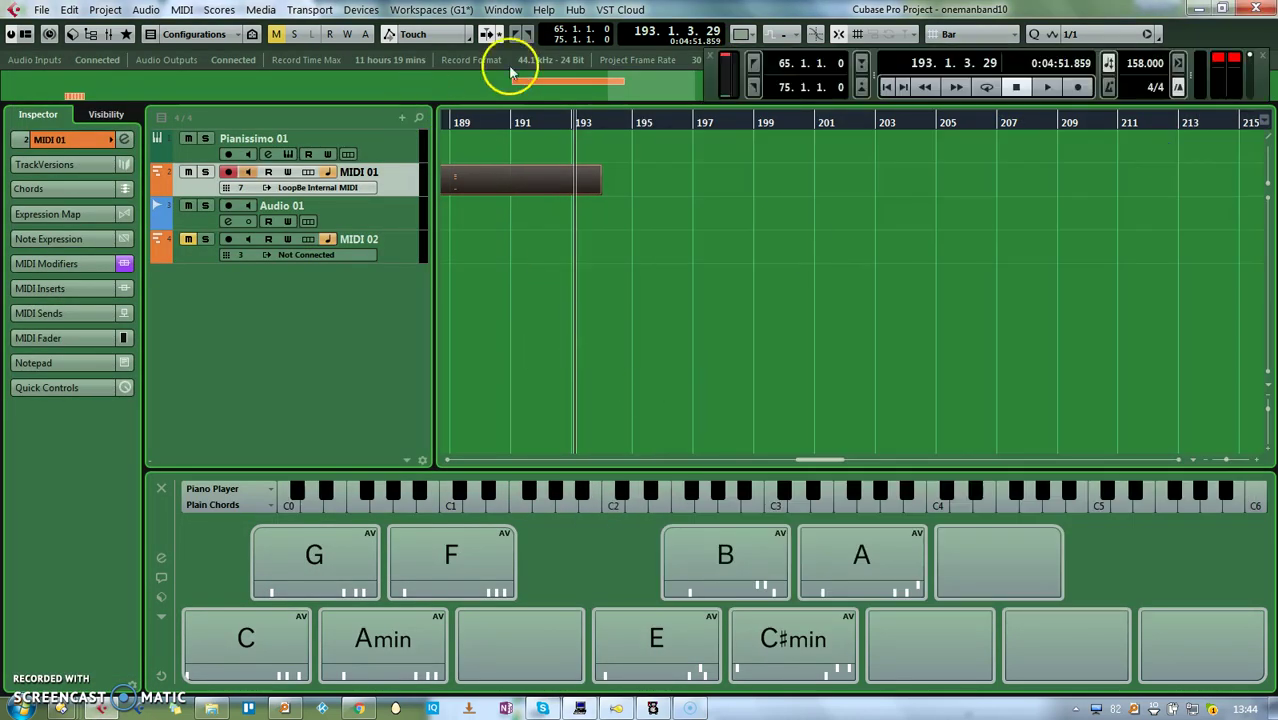
drag(643, 92, 565, 104)
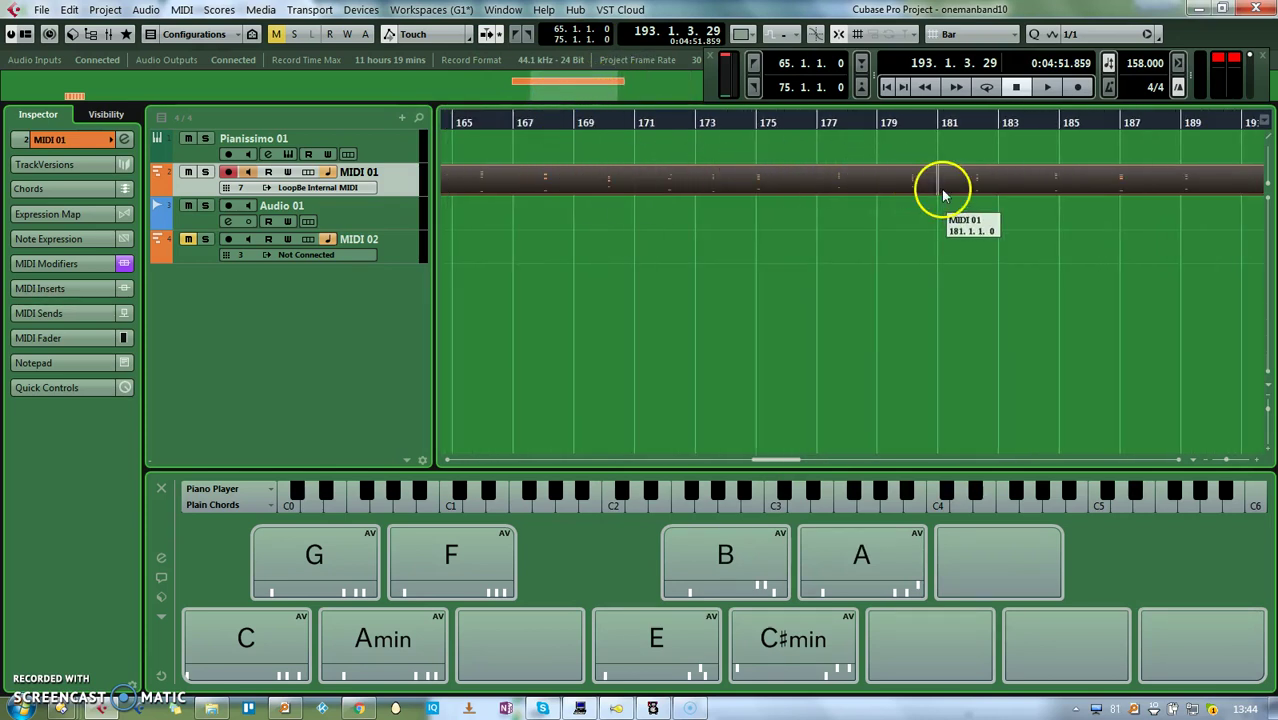
click(690, 708)
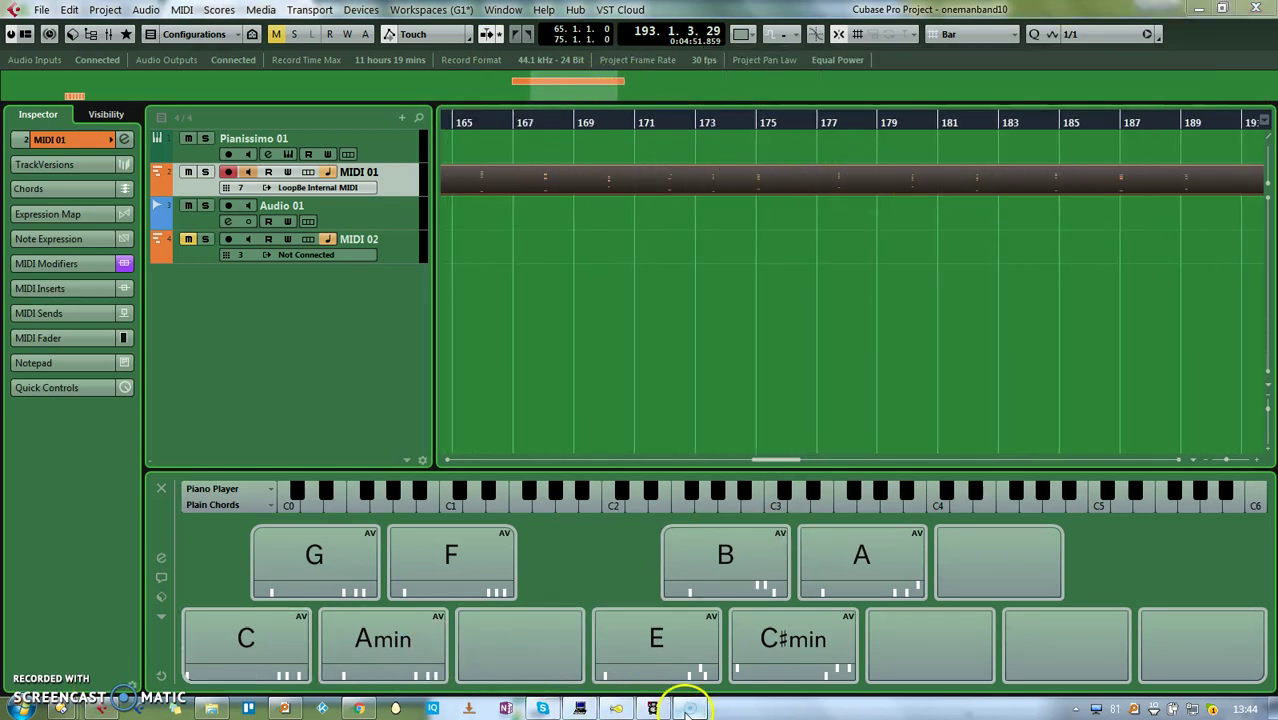